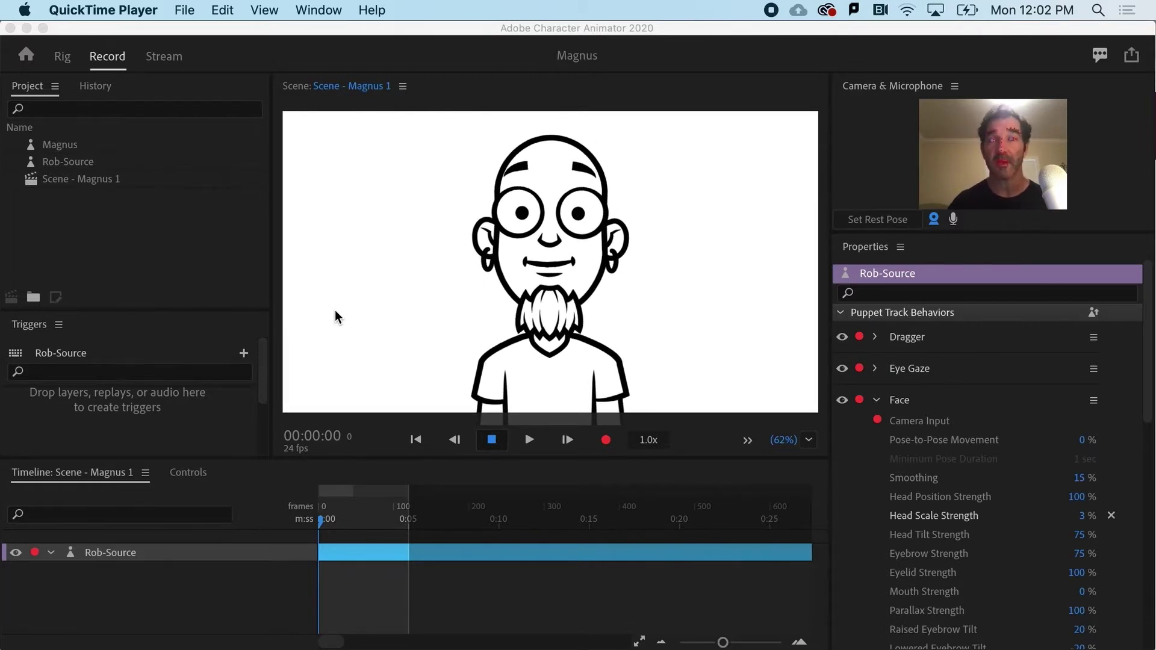
Import the Roberta-Source.ai artwork from the Project Files folder into the project as a puppet
left_click(175, 193)
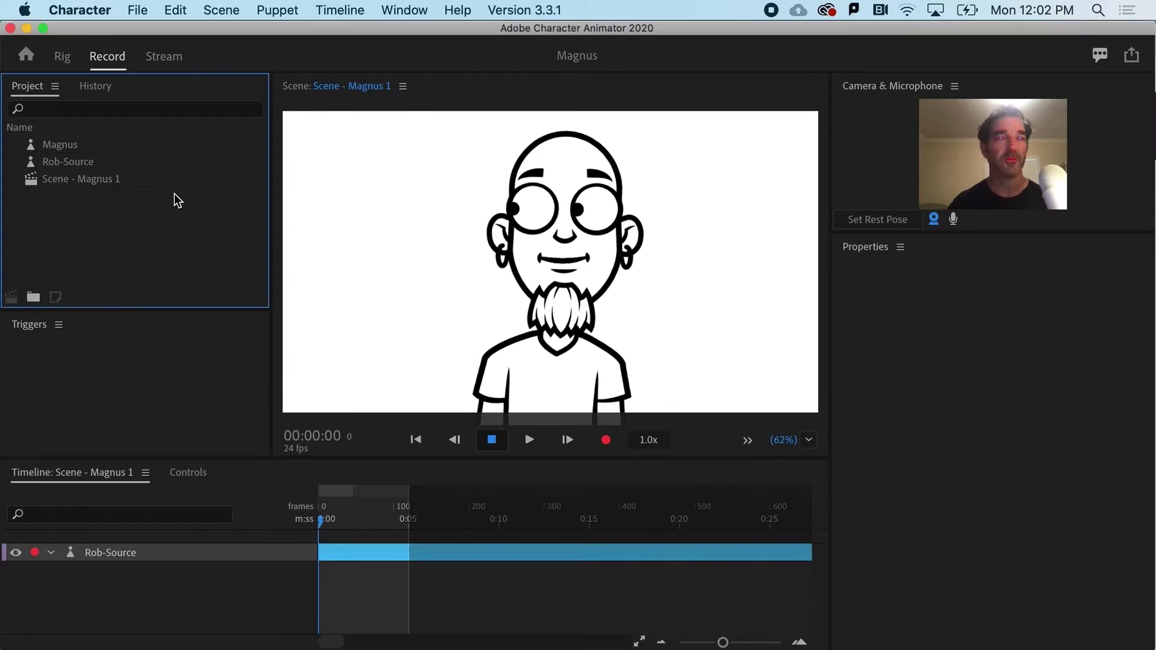
left_click(138, 11)
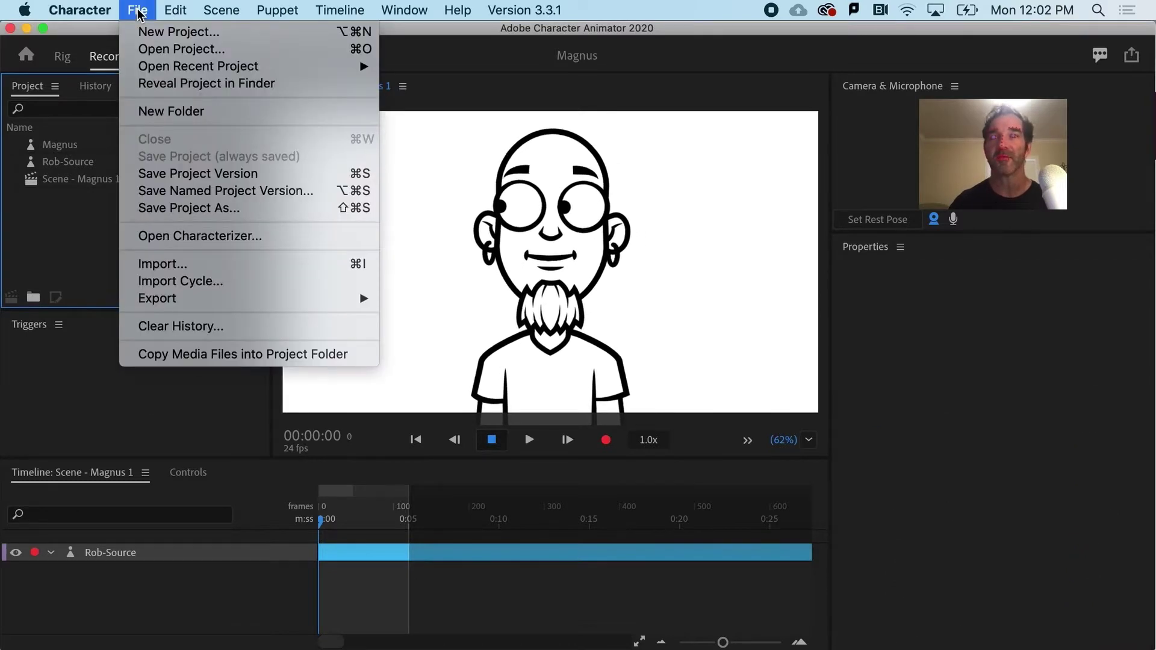
left_click(183, 265)
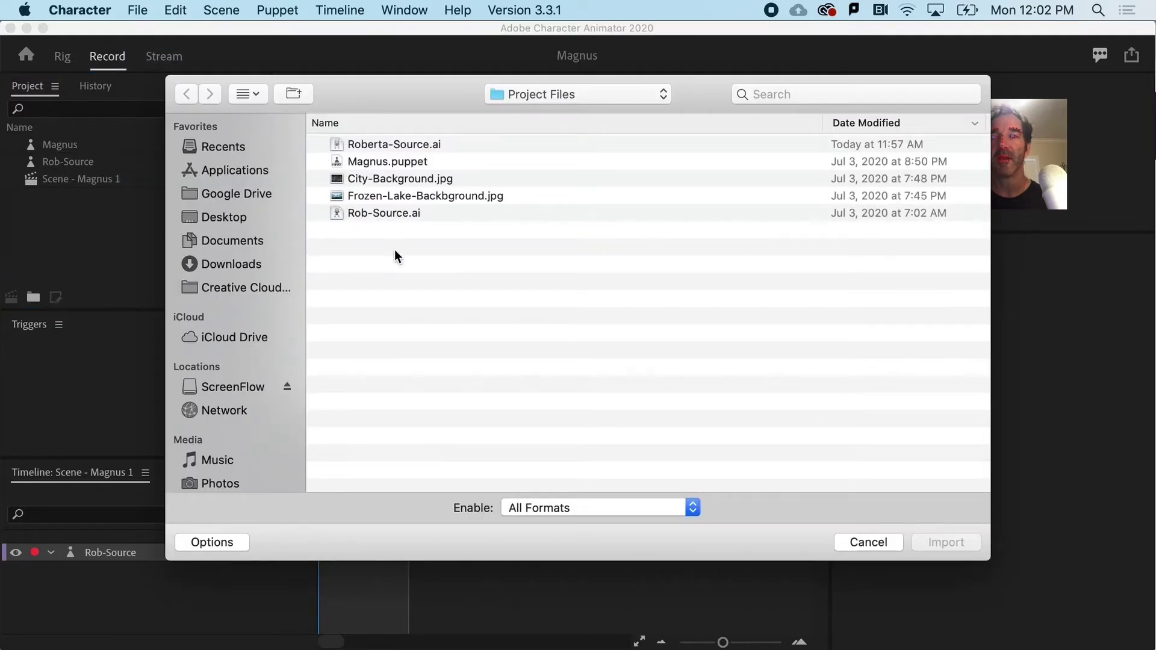
left_click(379, 149)
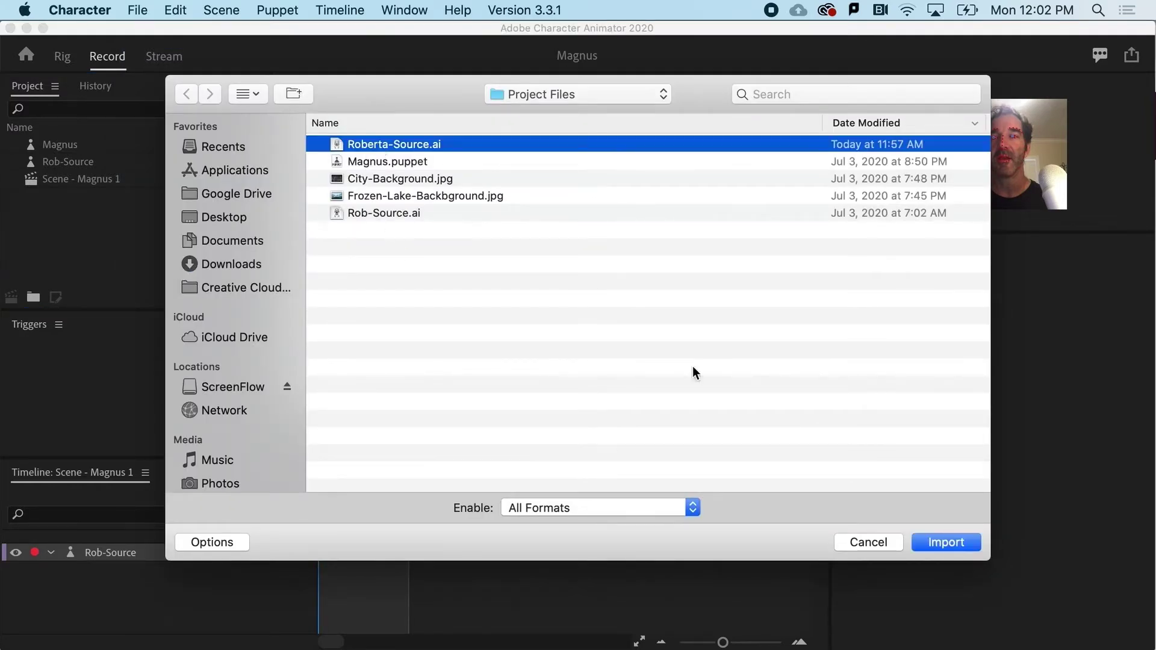
left_click(944, 542)
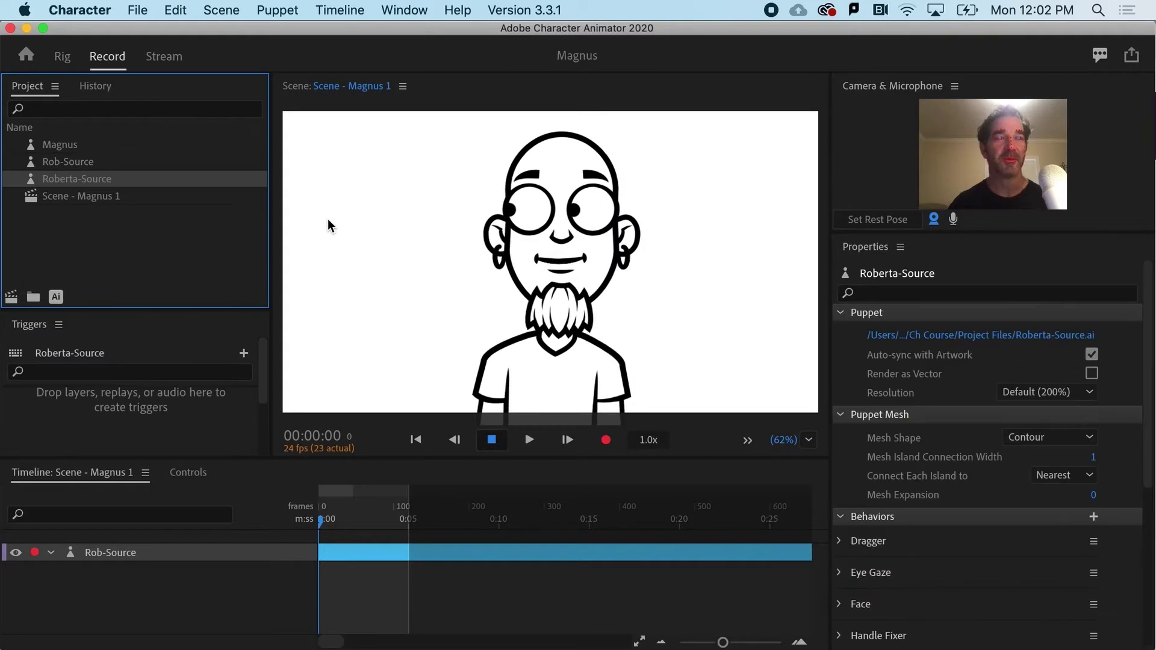
Add the Roberta-Source puppet to the Magnus 1 scene timeline above Rob-Source and hide the Rob-Source track
left_click_drag(90, 180, 136, 531)
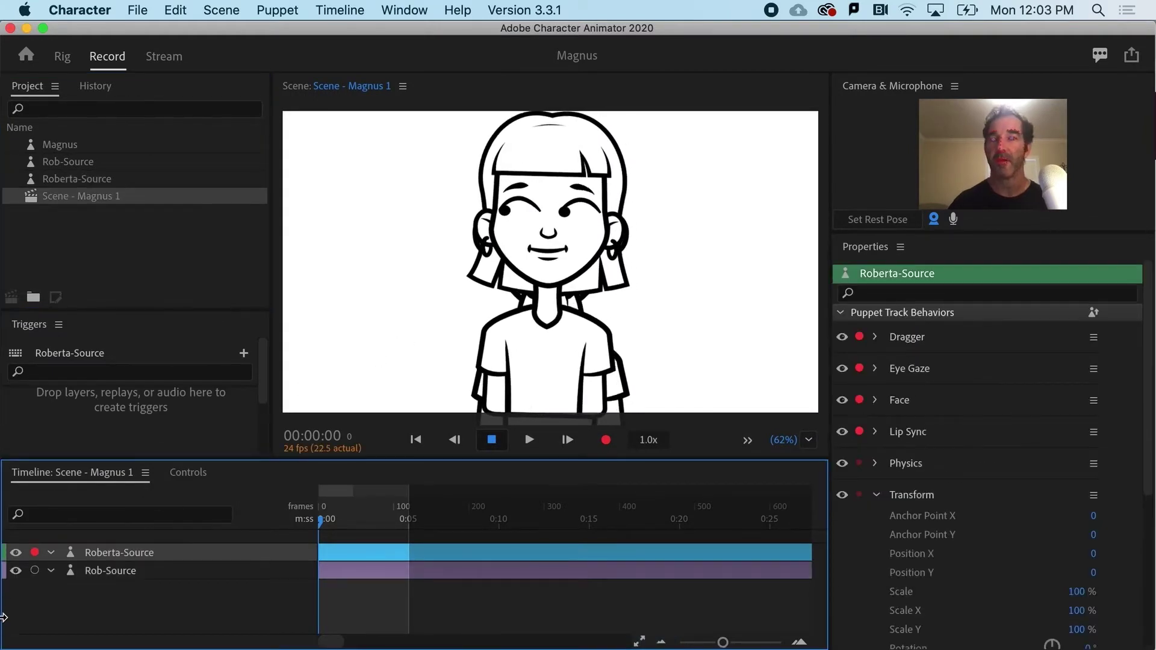
left_click(15, 571)
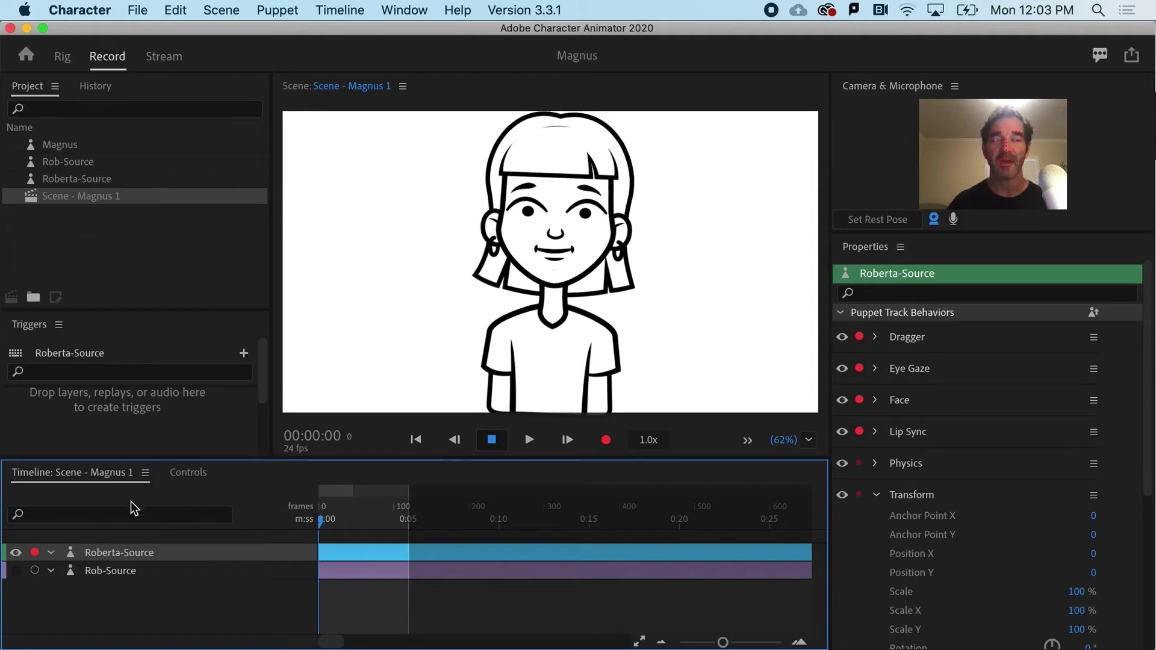
Make the Rob-Source track visible, arm it for recording, and hide the Roberta-Source track
left_click(15, 570)
left_click(34, 570)
left_click(16, 552)
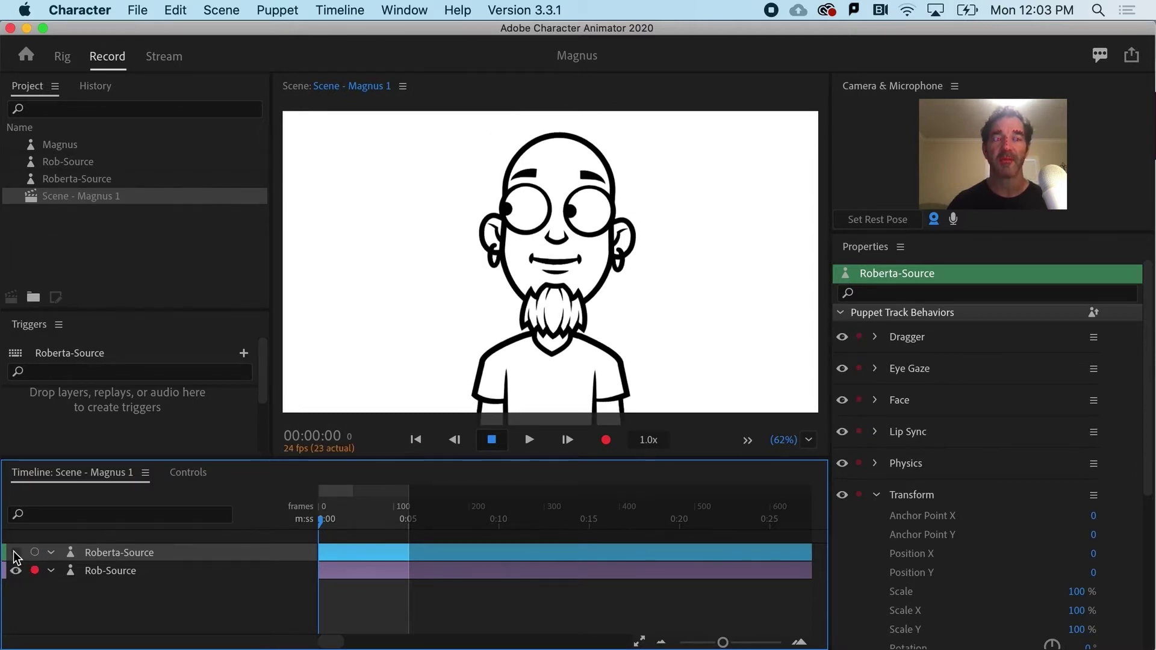
Switch to Chrome and browse the example puppets on the Adobe Character Animator puppets page and the Heads of Curriculum site
left_click(533, 645)
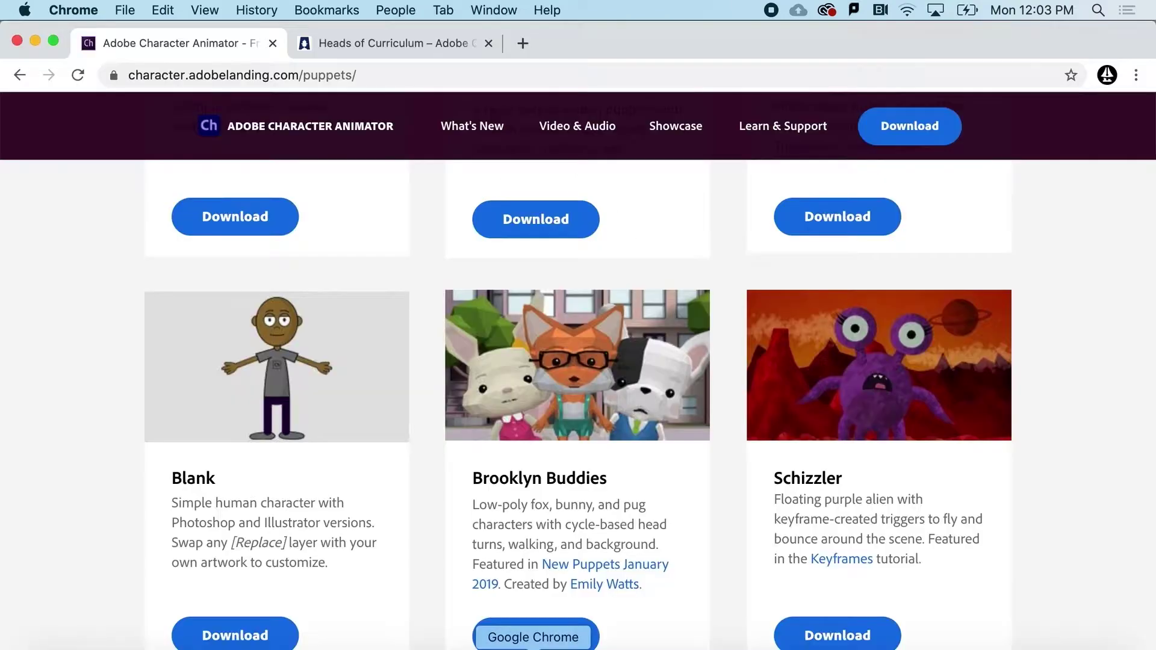
scroll(343, 410, "down", 8)
scroll(348, 464, "down", 10)
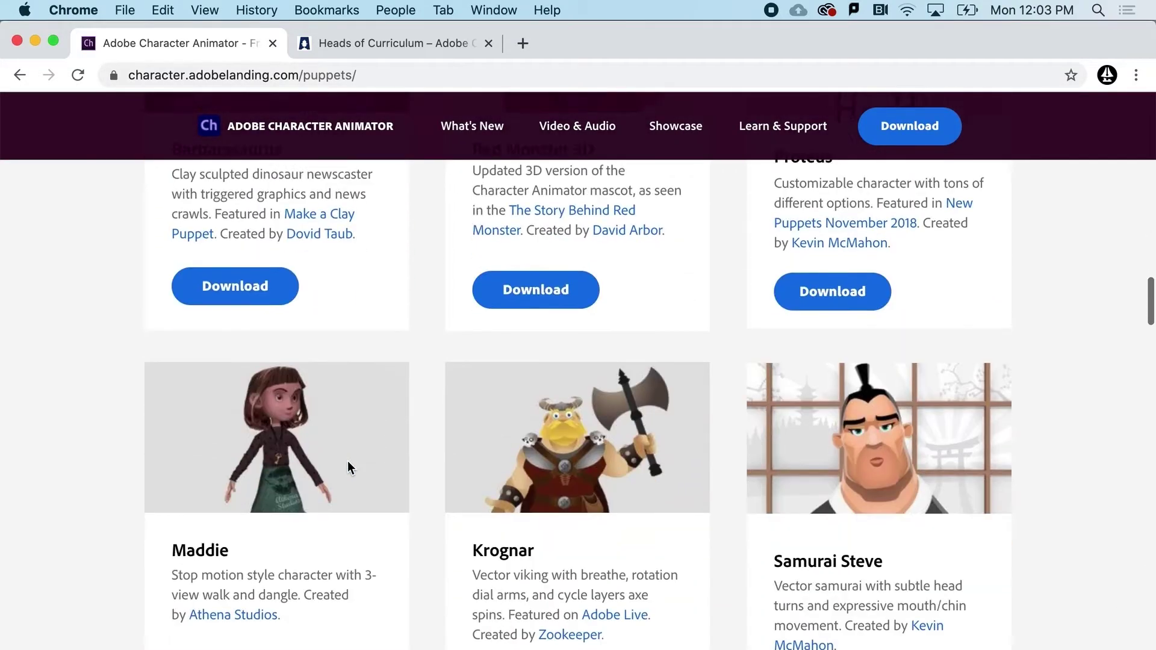
key("ctrl+Tab")
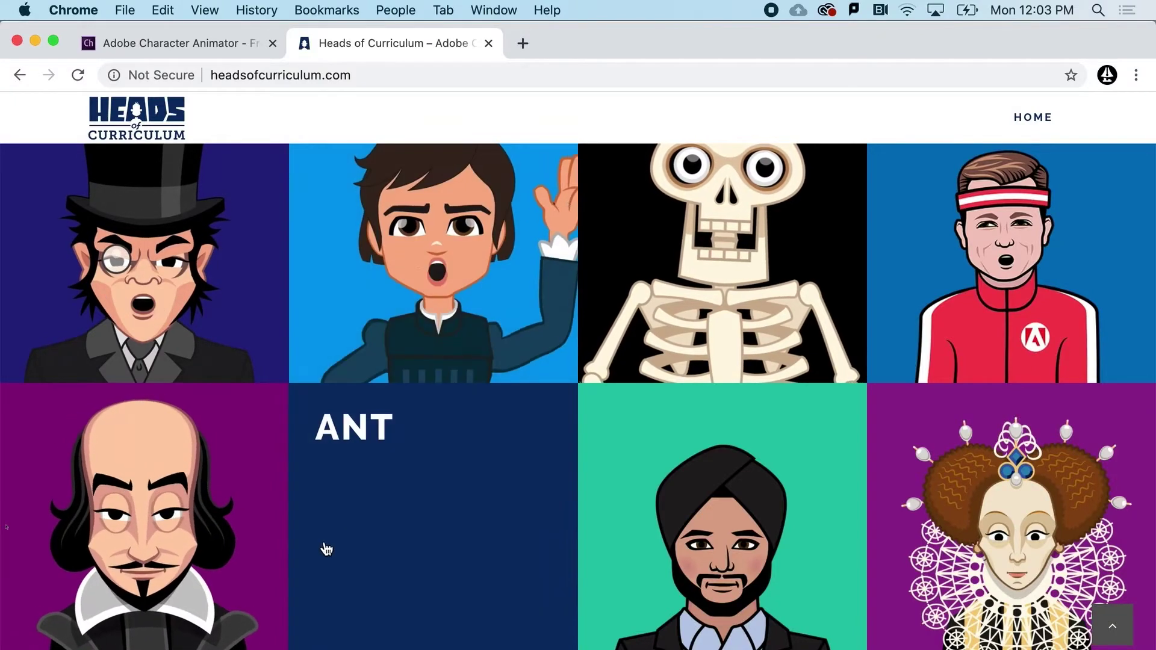
scroll(325, 547, "down", 6)
scroll(325, 548, "up", 10)
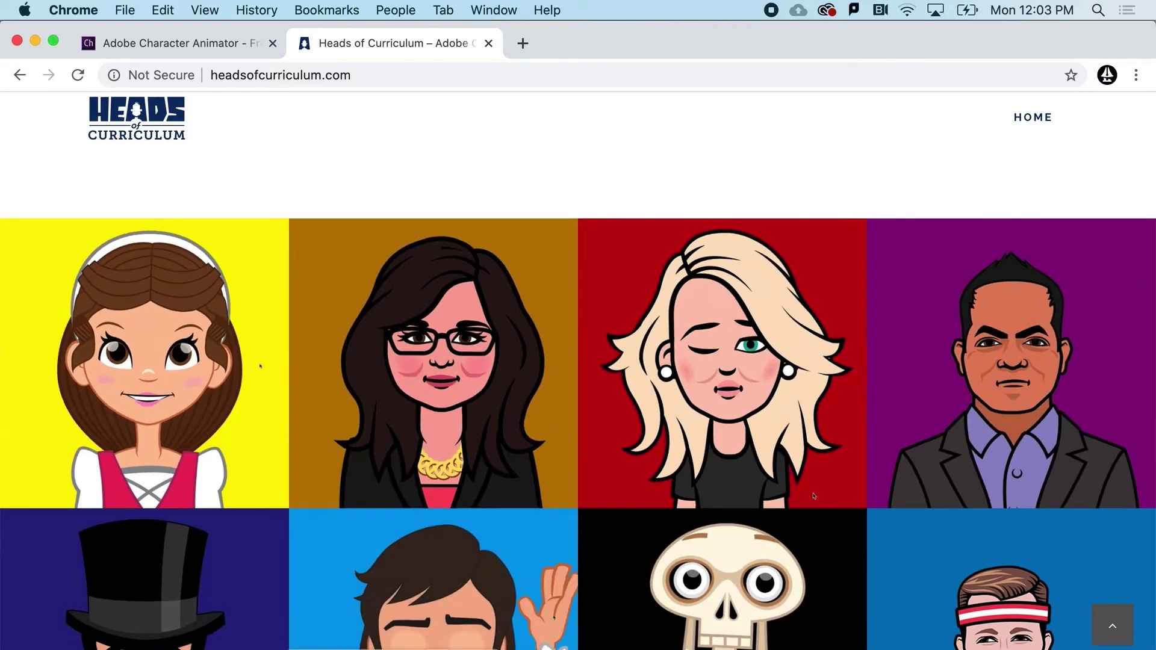
Return to Character Animator and open the Rob-Source puppet's original artwork for editing in Illustrator
left_click(393, 647)
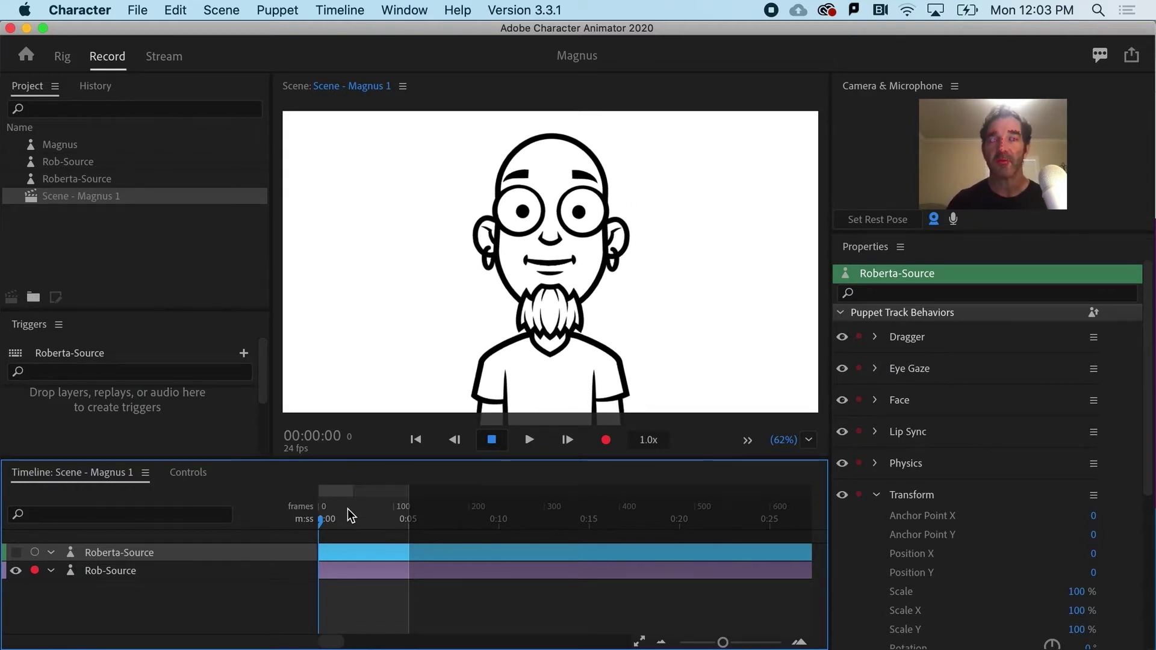
left_click(306, 369)
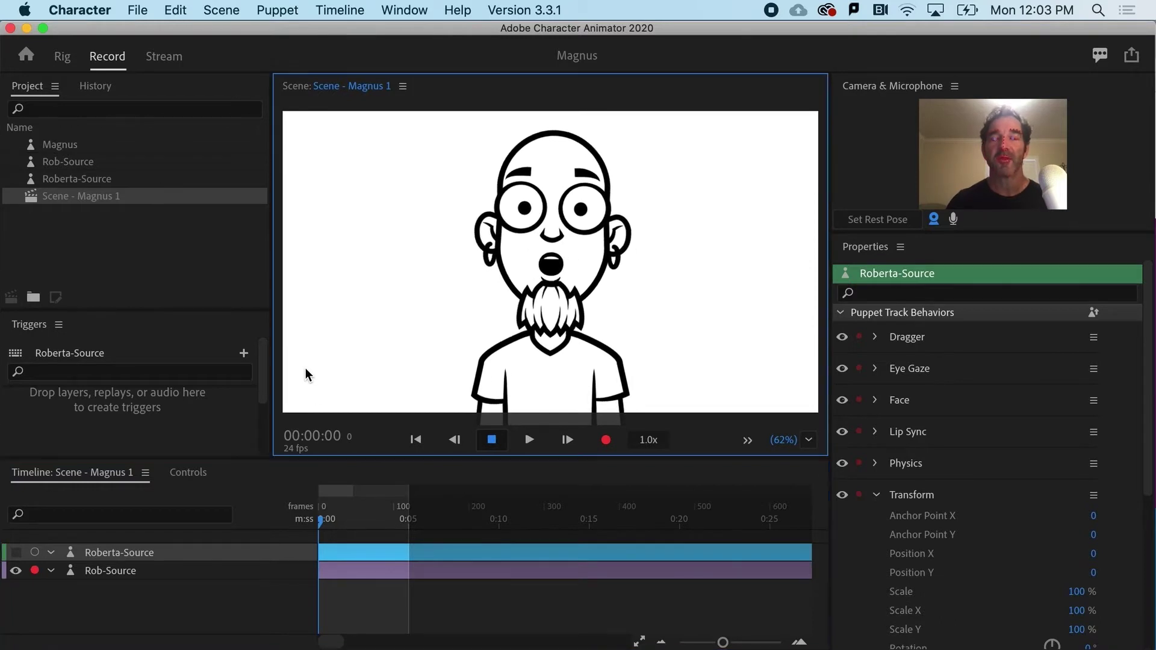
left_click(125, 250)
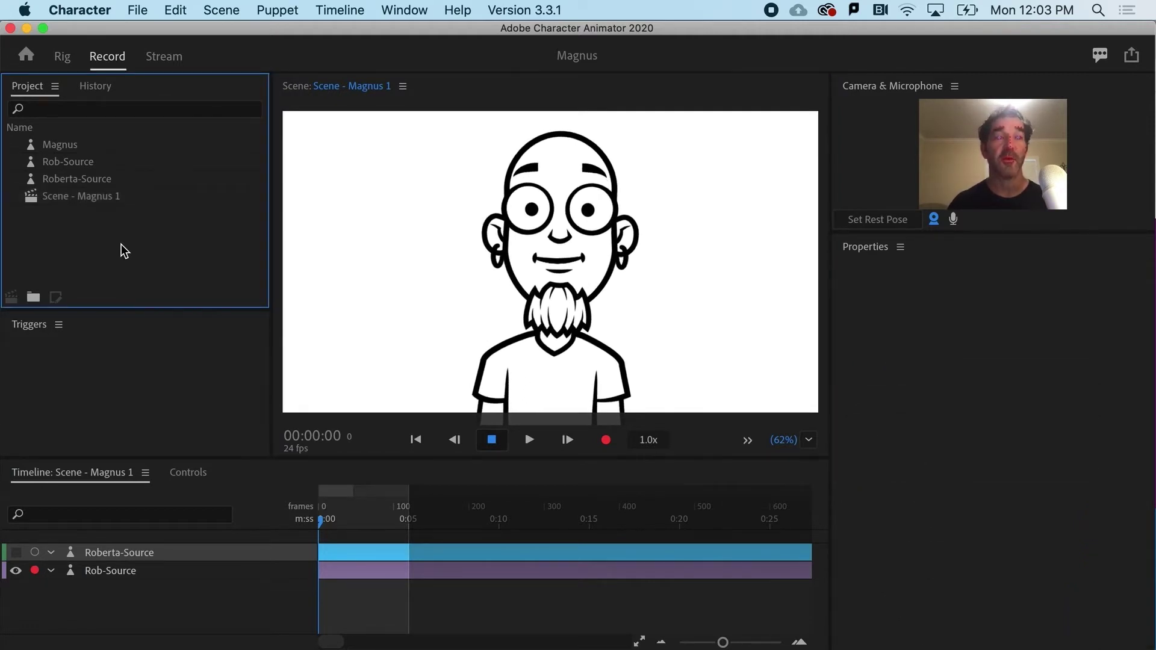
left_click(58, 163)
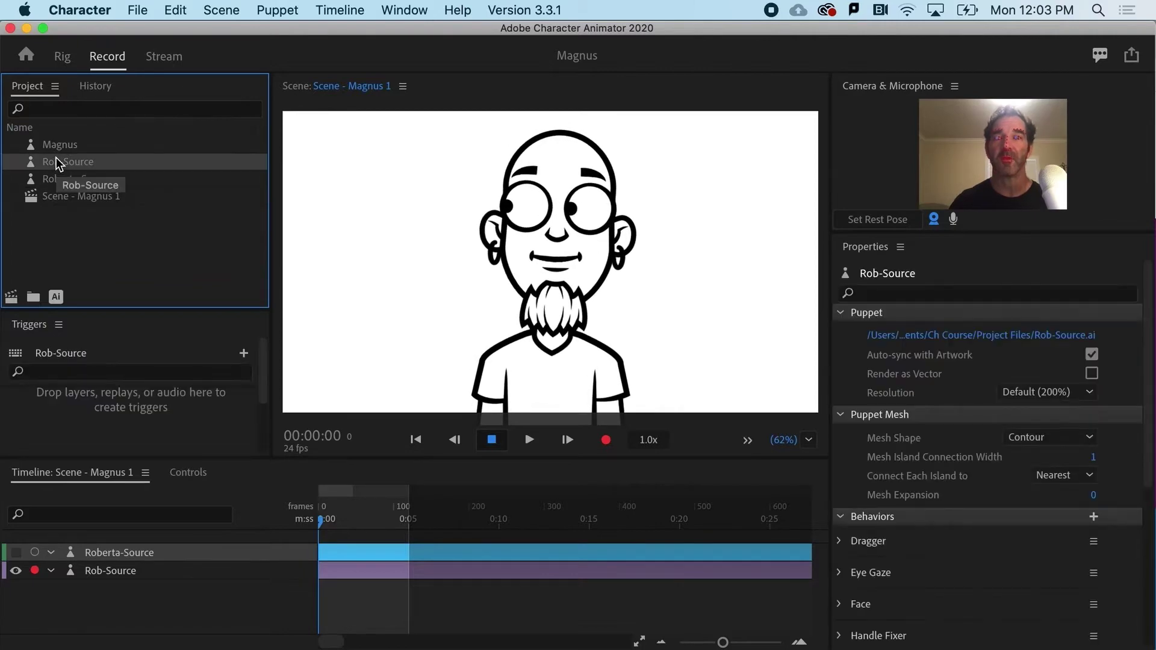
left_click(61, 178)
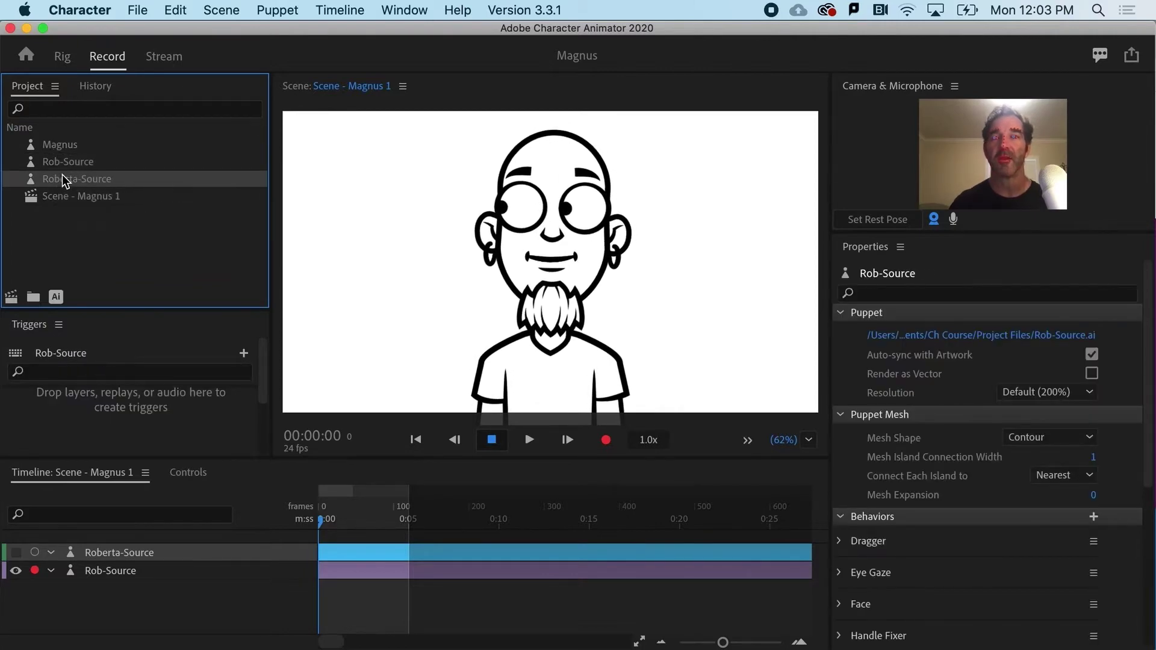
left_click(57, 295)
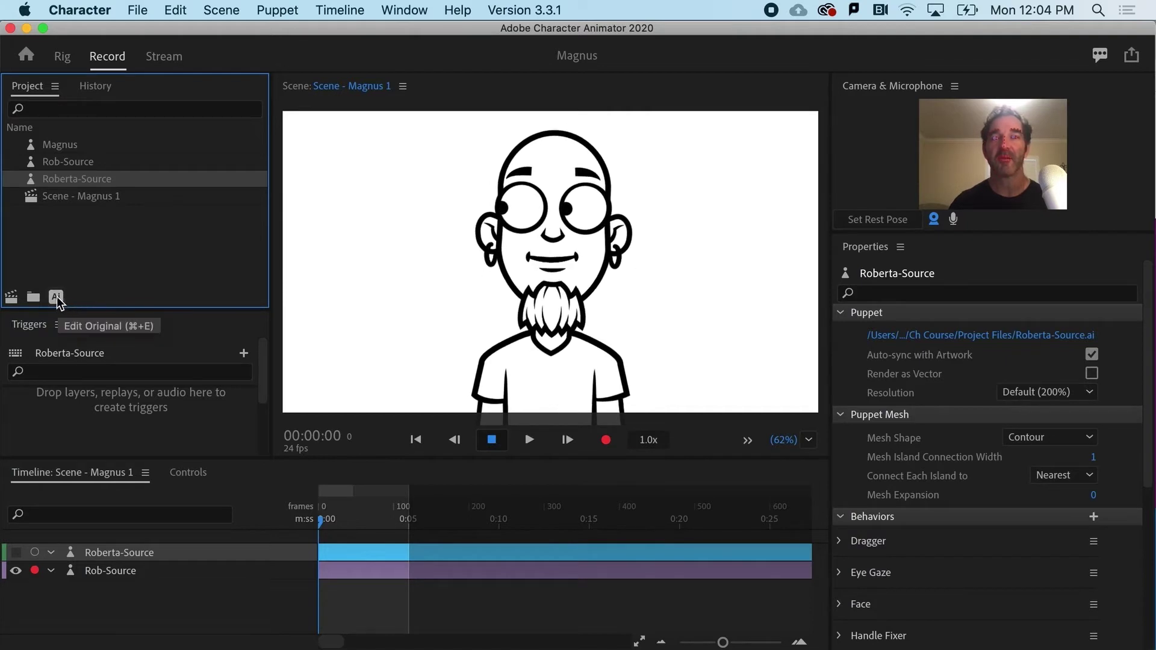
left_click(63, 162)
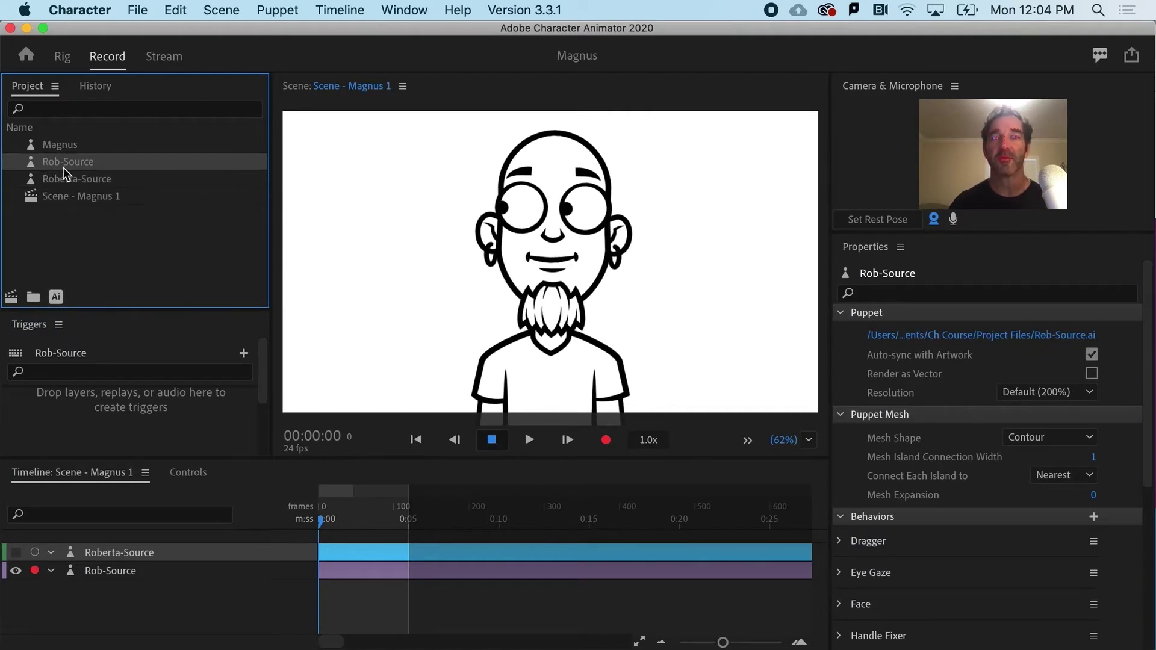
left_click(55, 297)
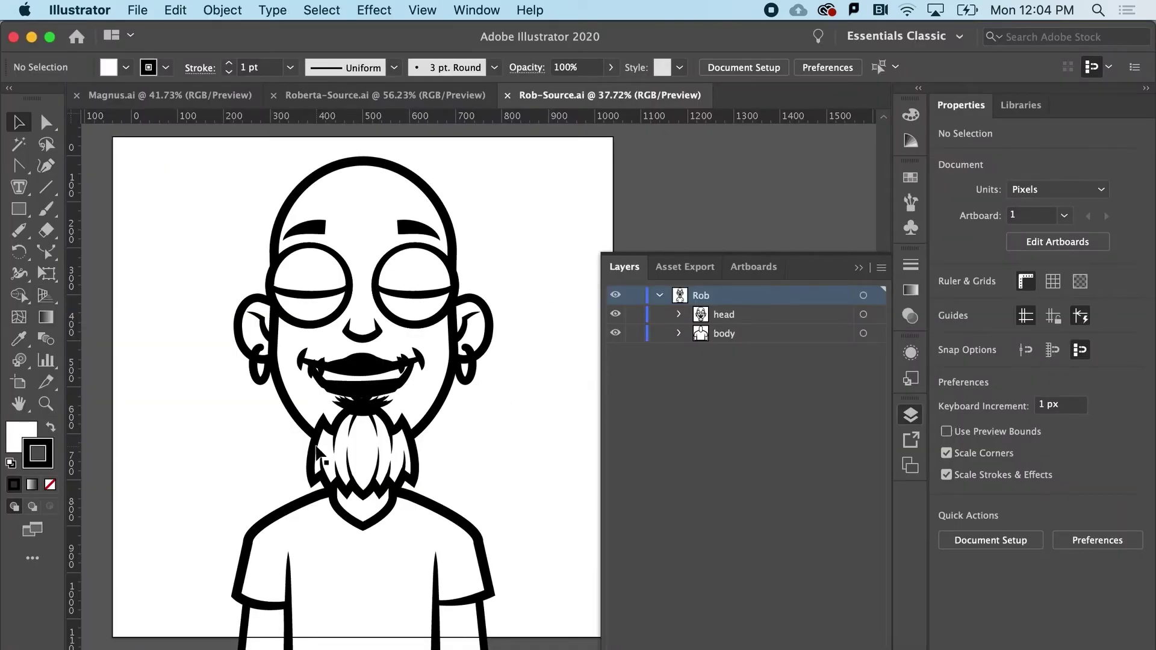
Select the character's entire head group with the Selection tool
scroll(317, 451, "up", 2)
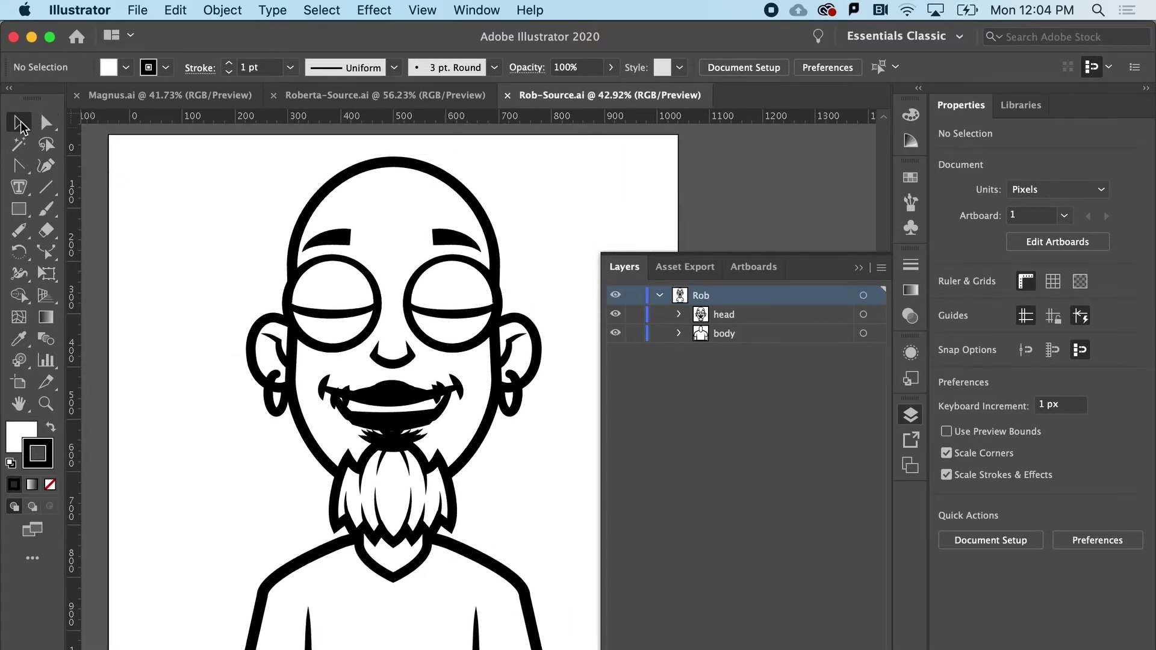
left_click(21, 126)
left_click(301, 284)
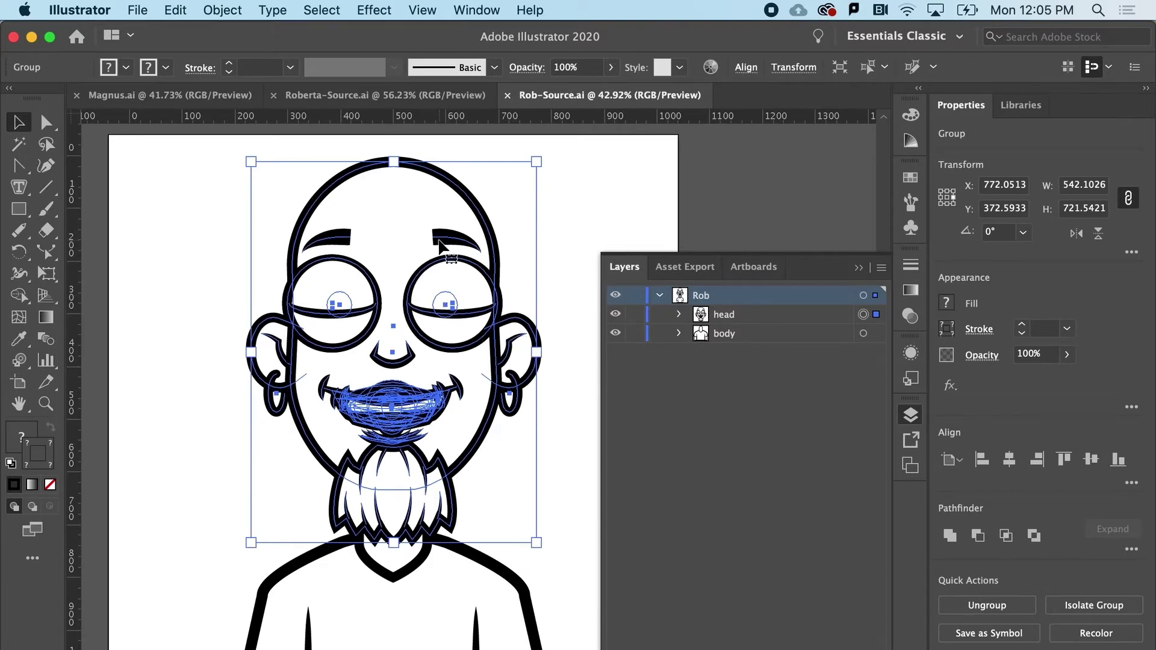
Switch to the Direct Selection tool and select only the inner anchor point of the eyebrow on the artboard's right side
left_click(53, 126)
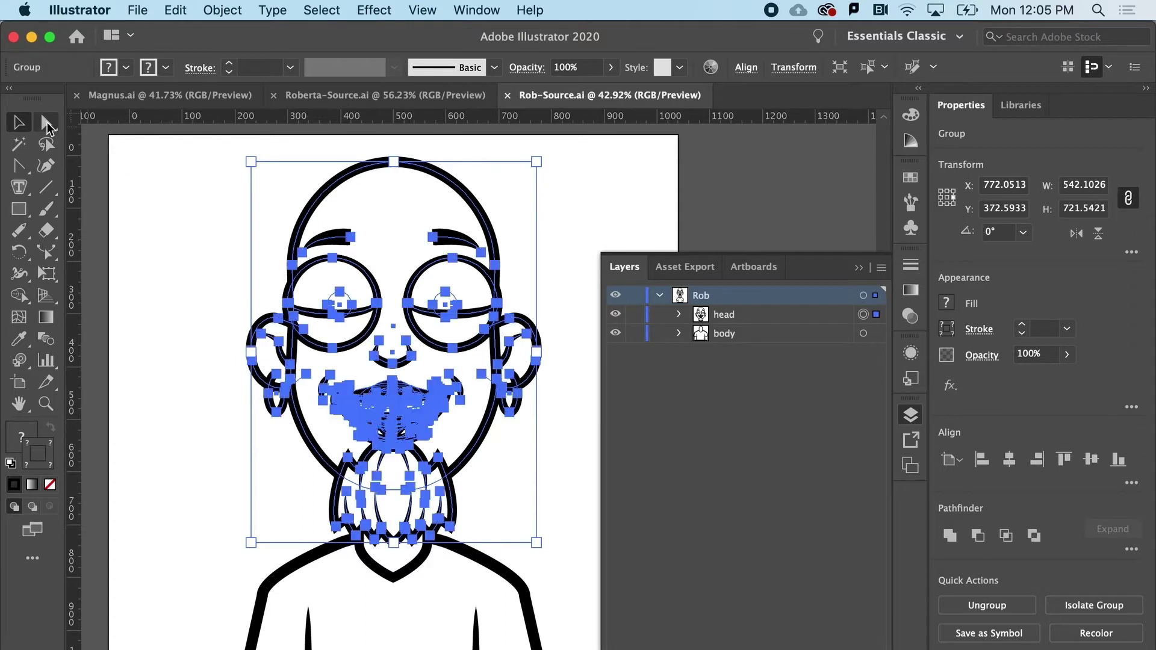
left_click(47, 122)
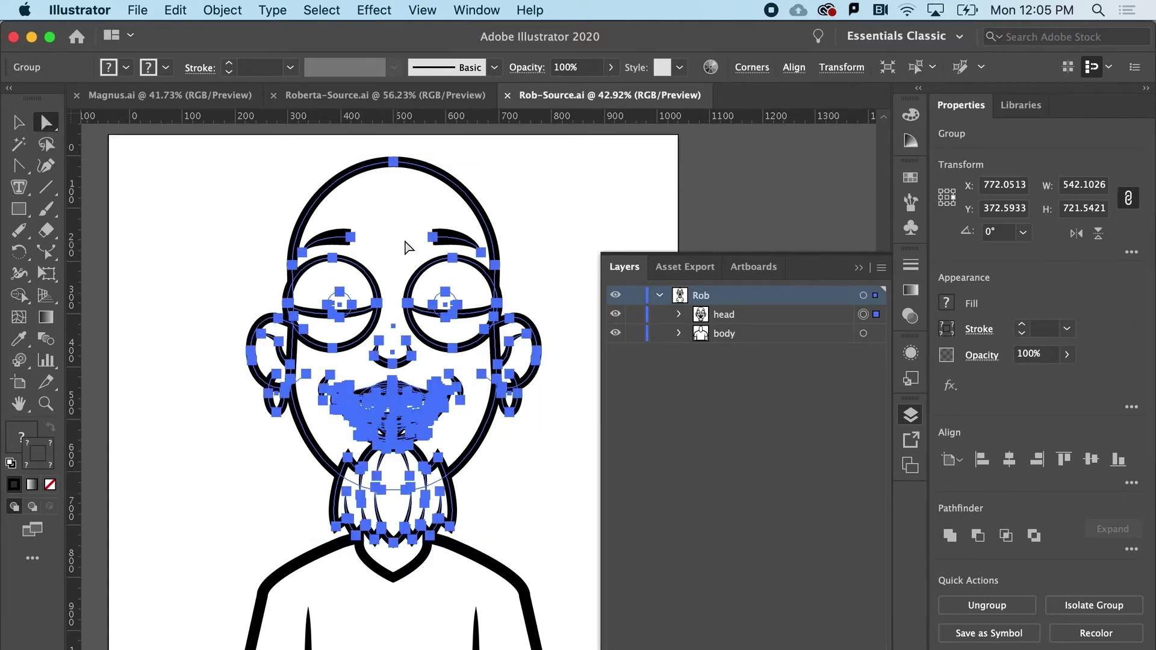
left_click(433, 237)
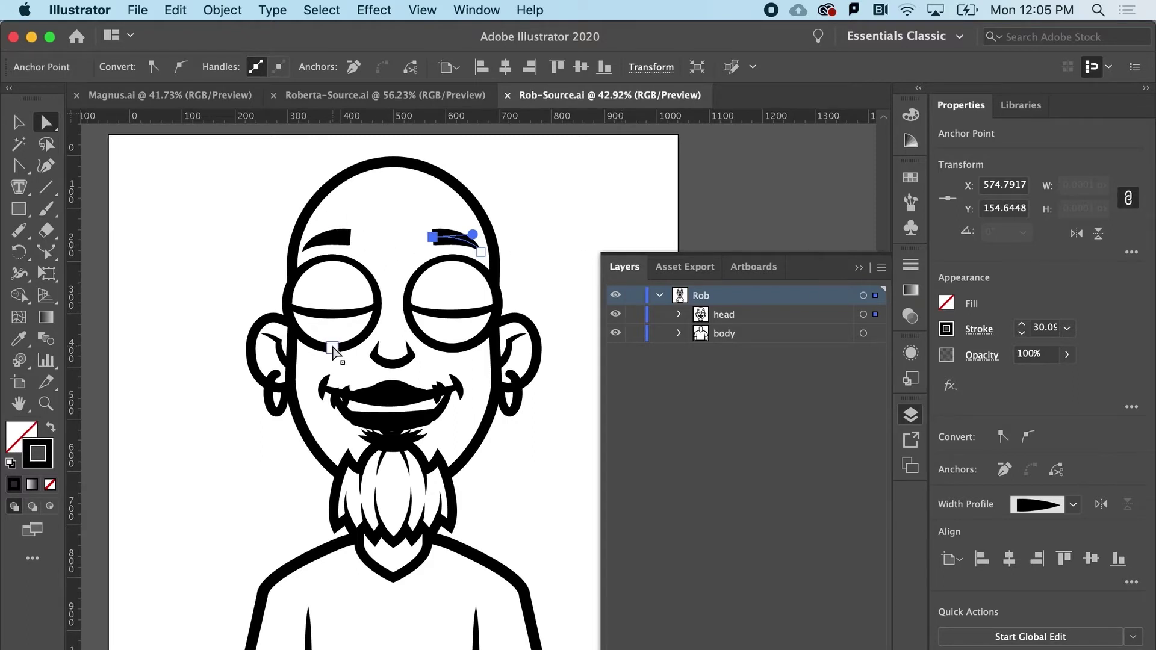
Select the face shape and fill it with the light blue swatch R=41 G=171 B=226
left_click(393, 240)
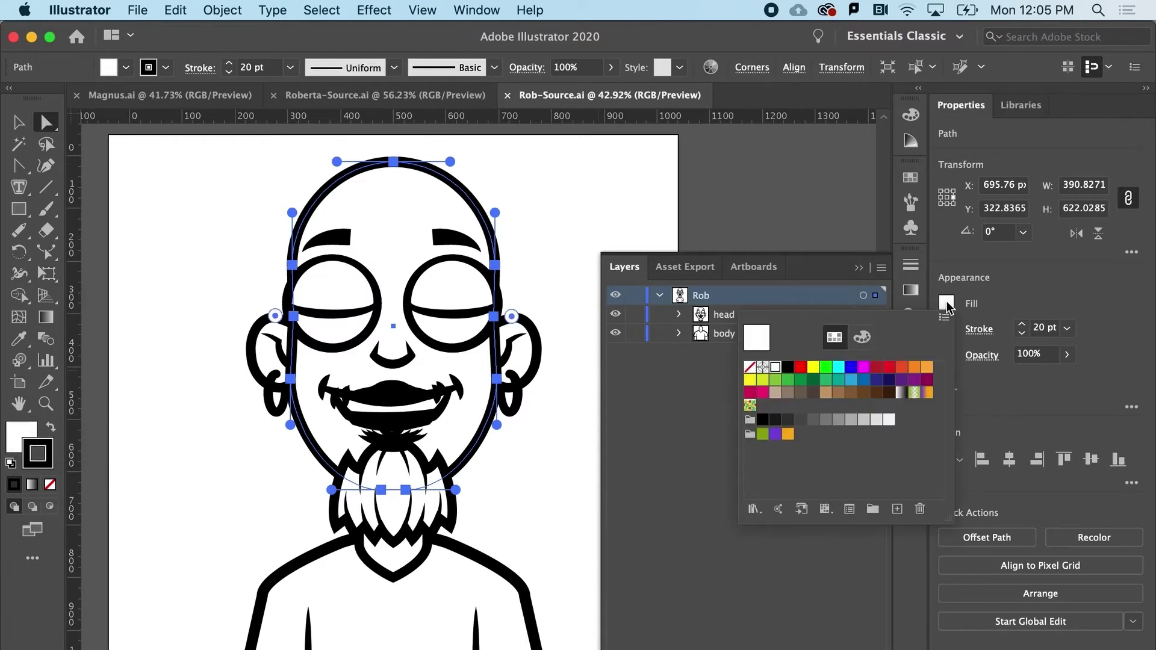
left_click(850, 380)
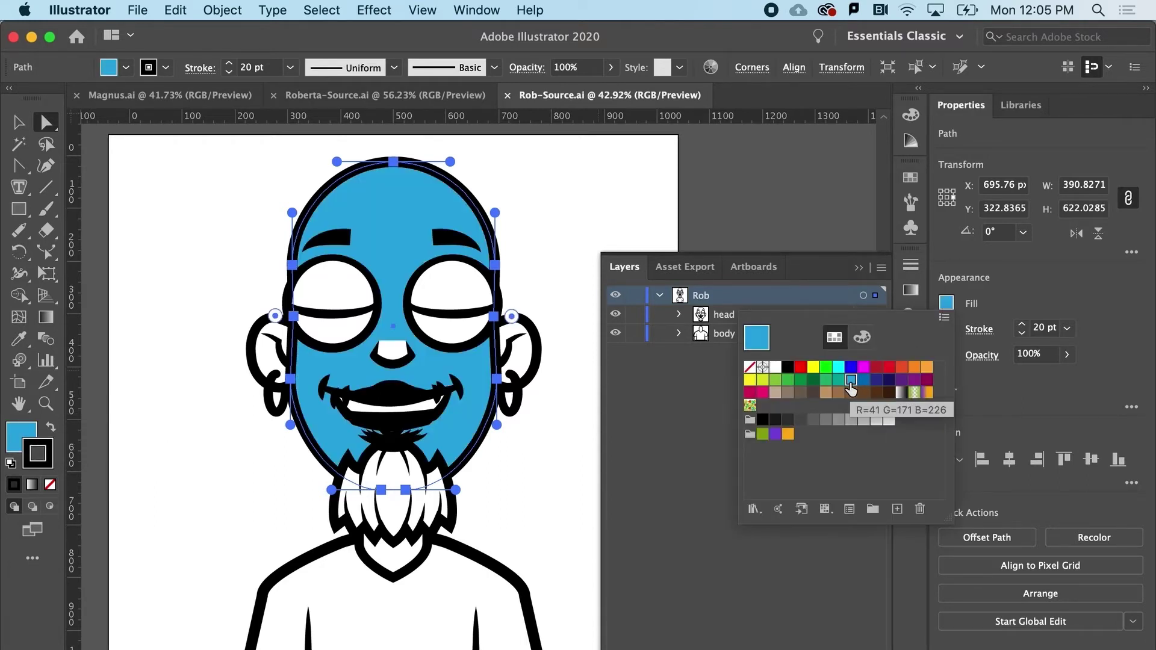
left_click(865, 380)
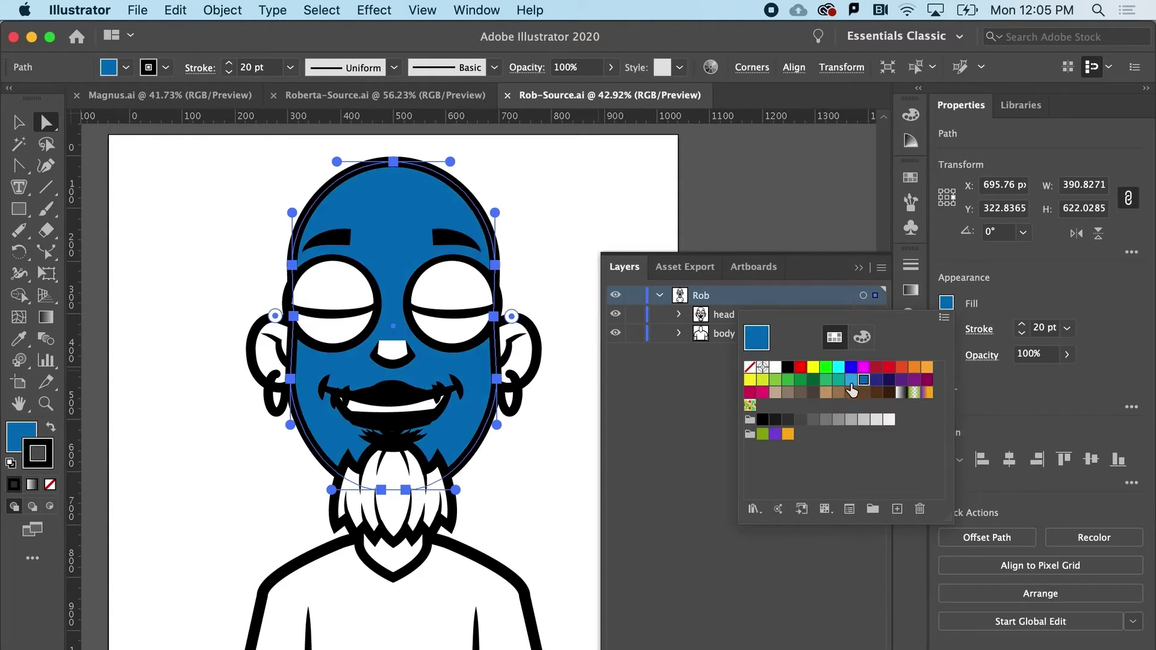
left_click(851, 380)
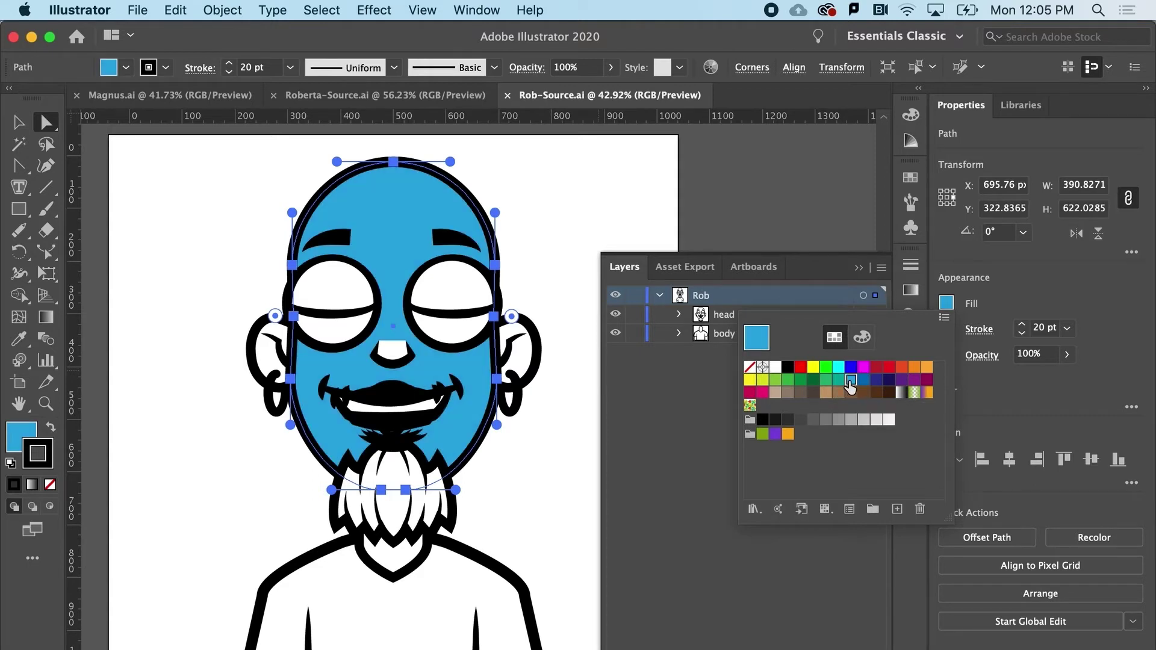
left_click(623, 247)
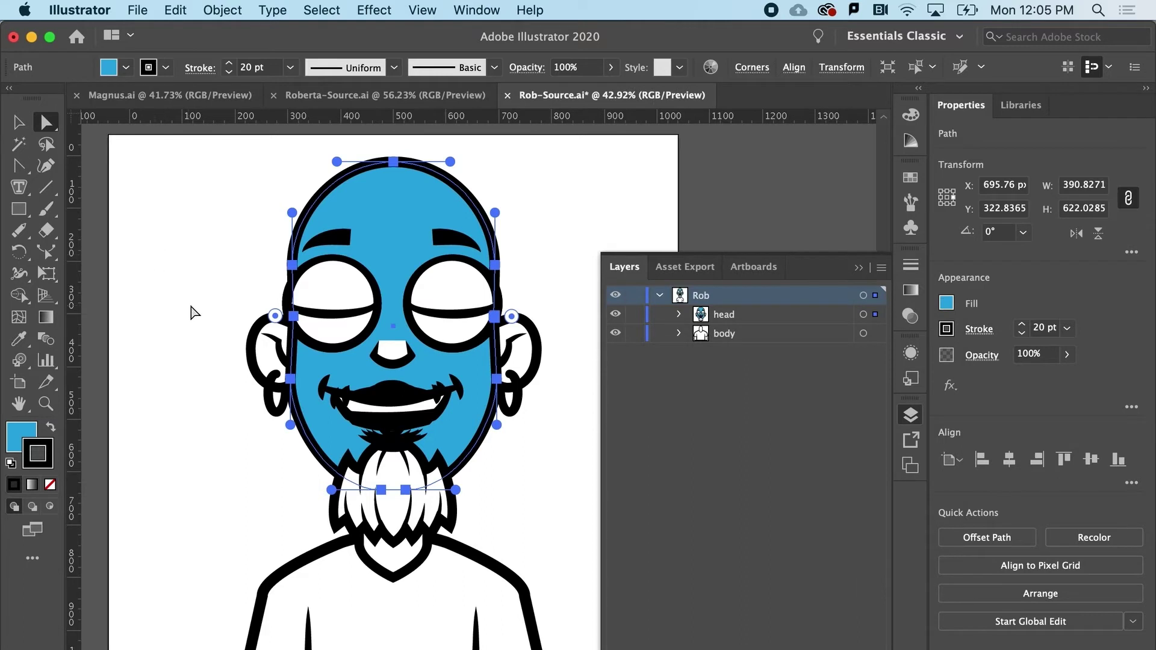
Select both outer ear shapes together and fill them with the same light blue swatch as the face
left_click(220, 336)
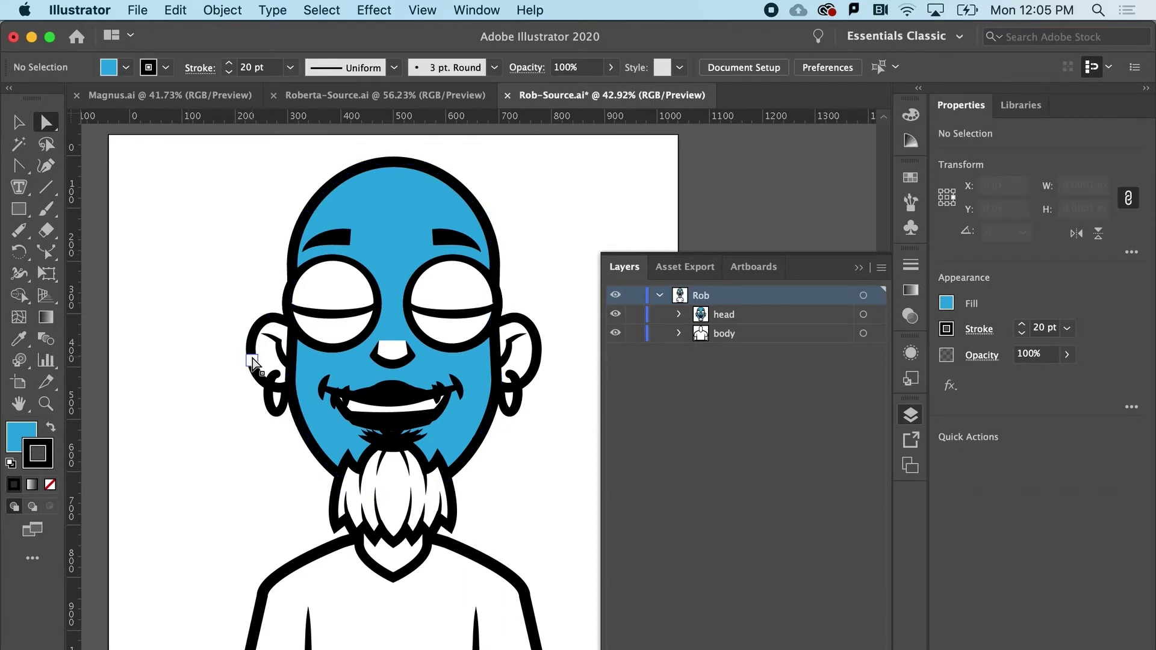
left_click(252, 360)
left_click(537, 351, "shift")
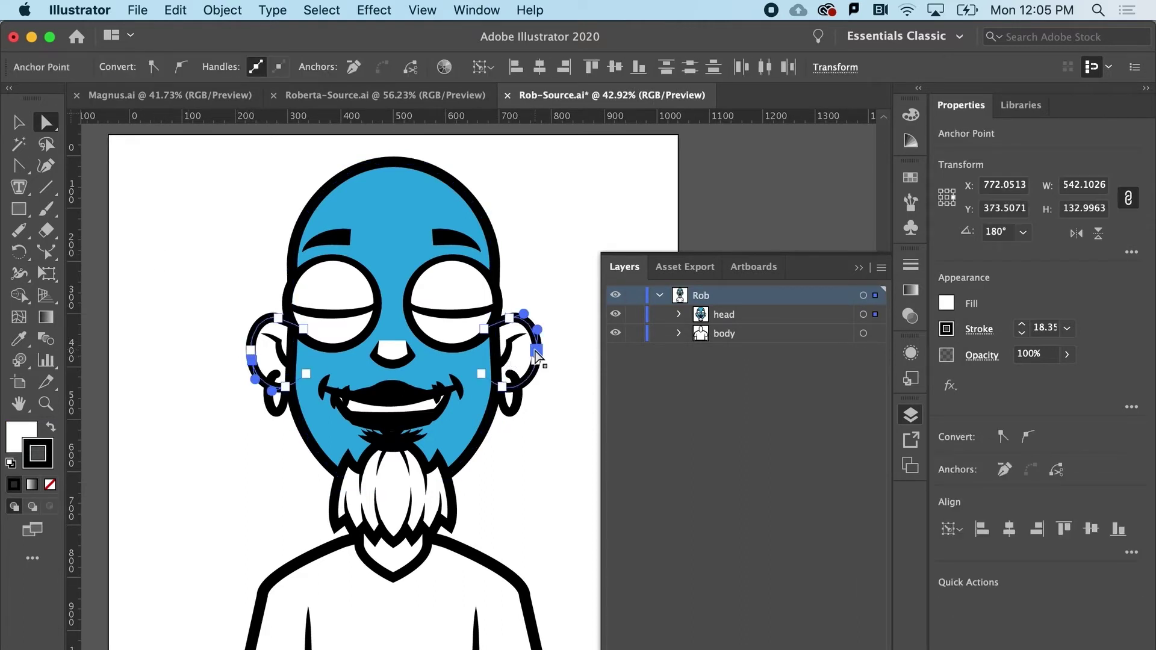
left_click(948, 303)
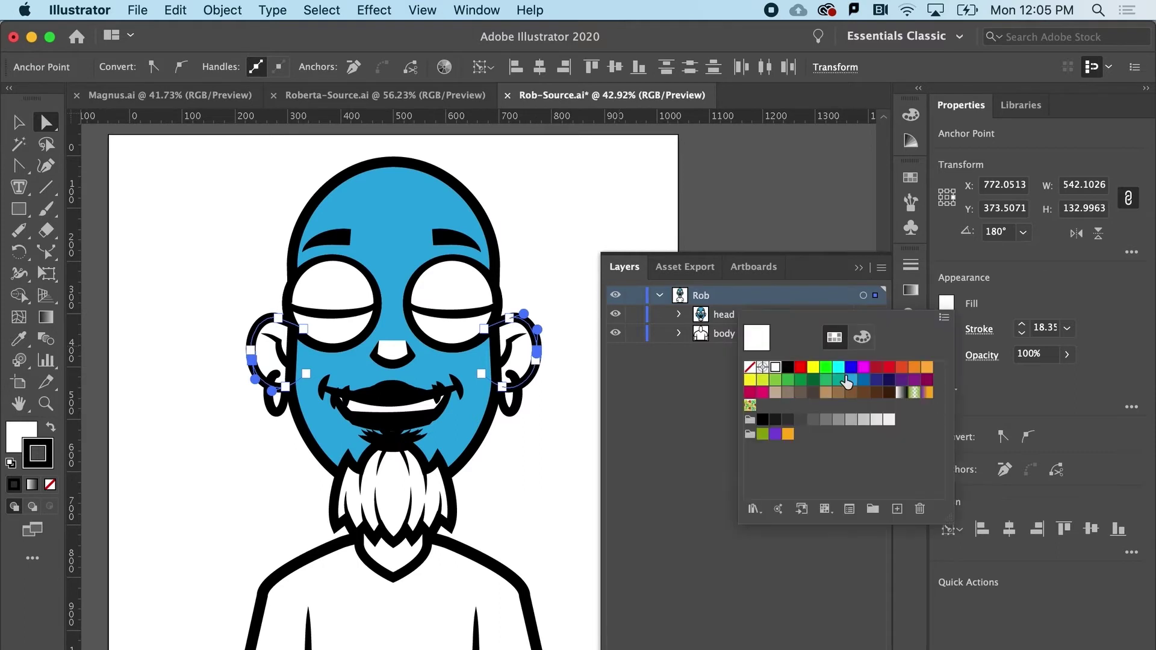
left_click(851, 379)
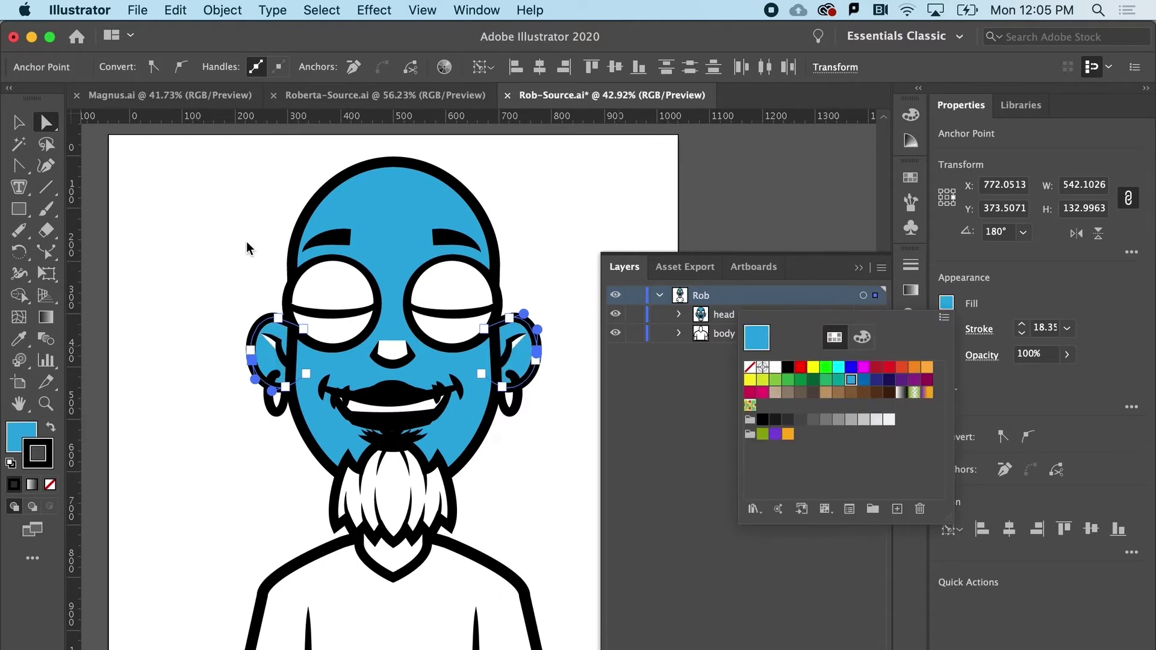
key("Escape")
Fill the character's shirt with the third-darkest swatch of the grays group and deselect it
left_click(360, 622)
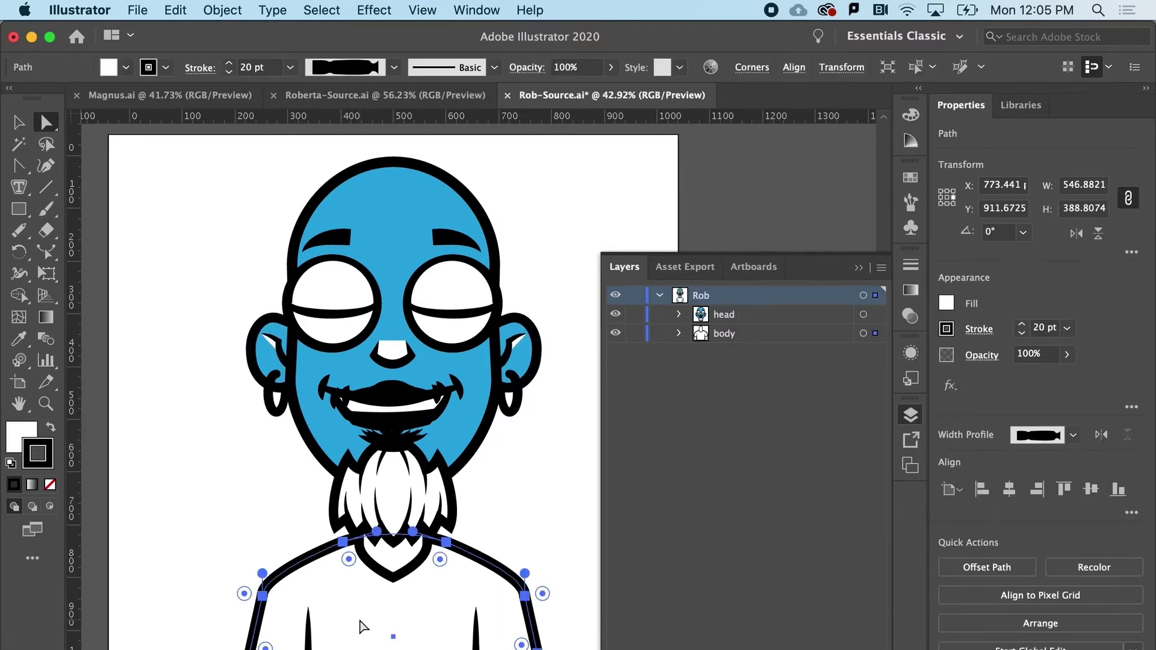
left_click(946, 304)
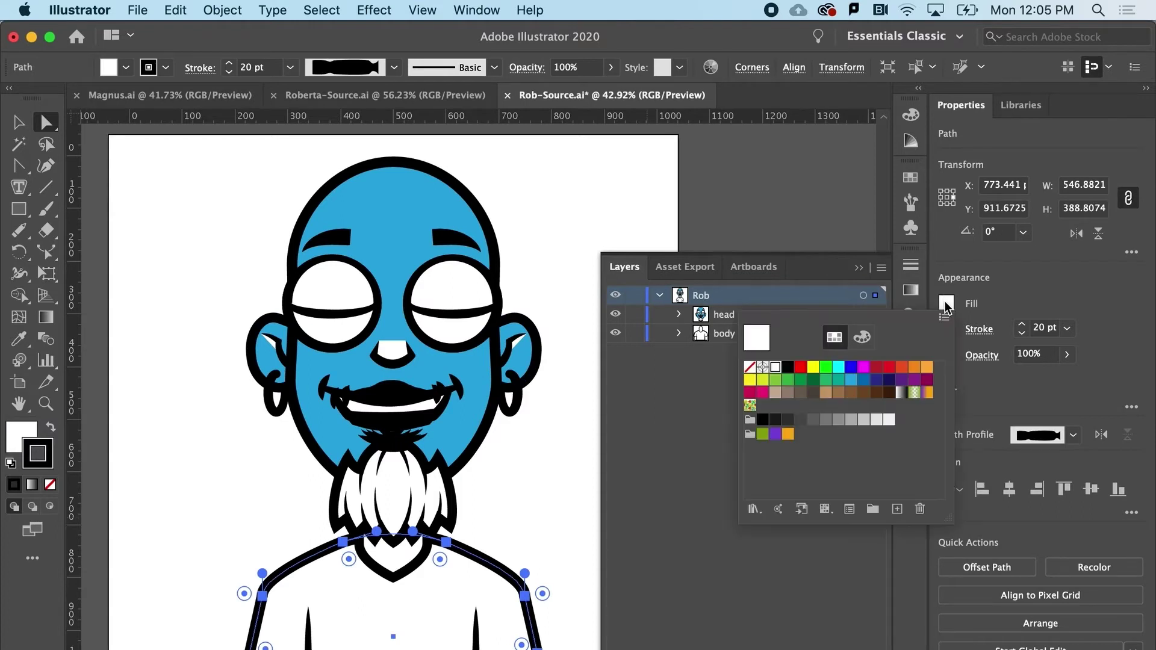
left_click(787, 419)
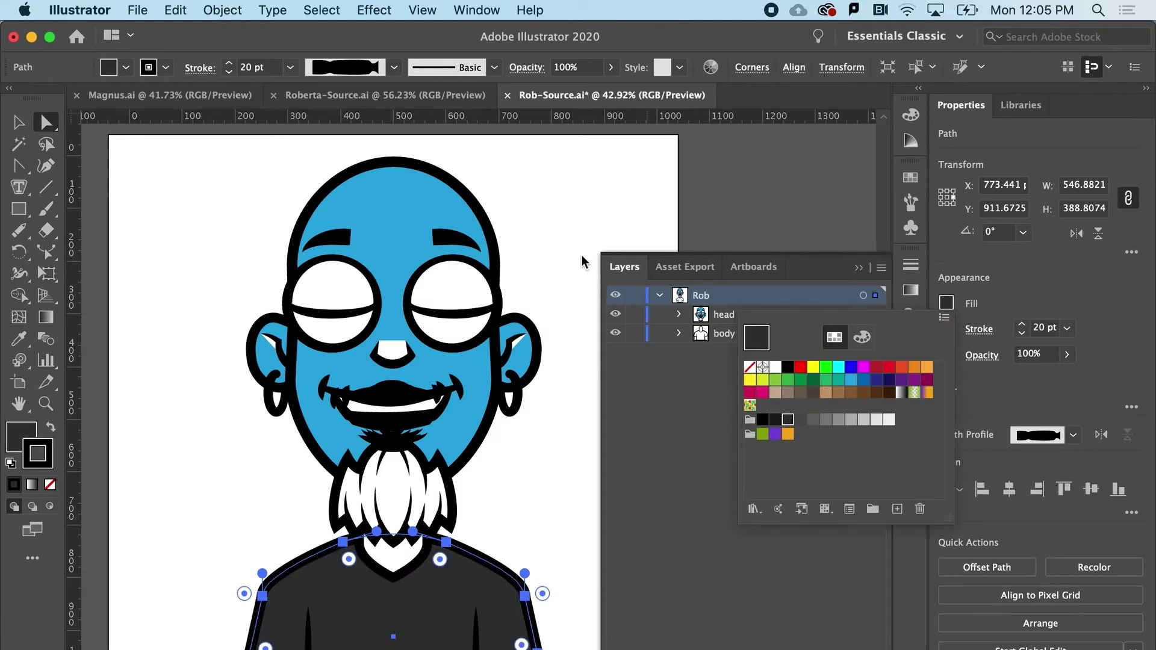
left_click(560, 212)
left_click(570, 209)
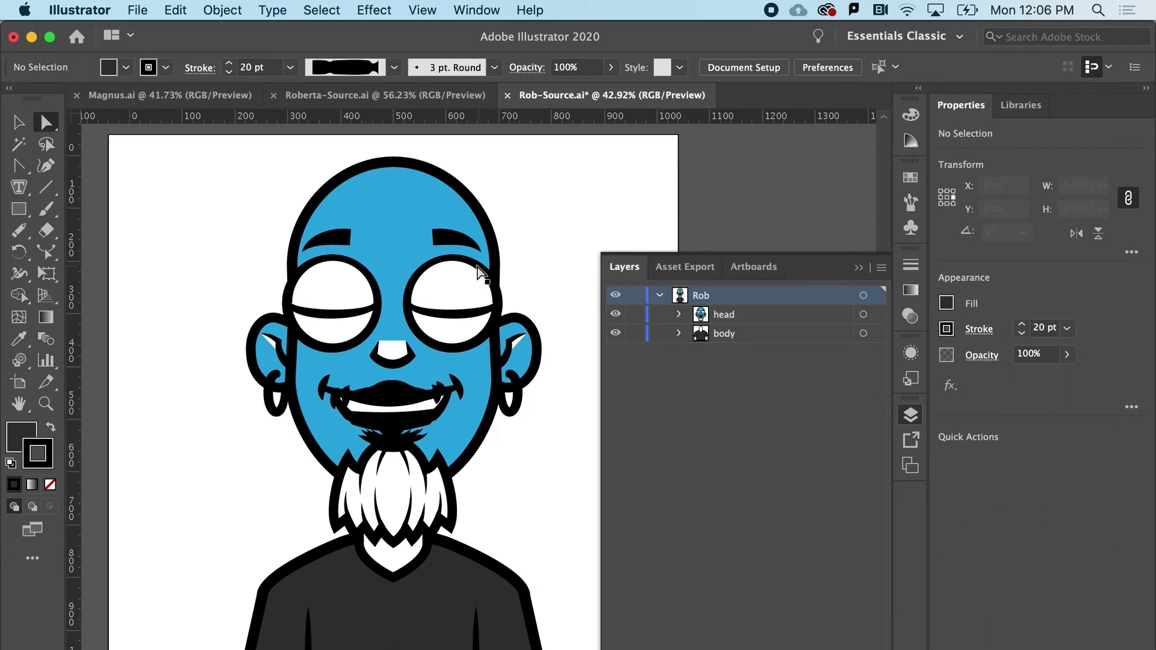
Fill the nose shape with the same light blue swatch as the face and deselect it
left_click(387, 360)
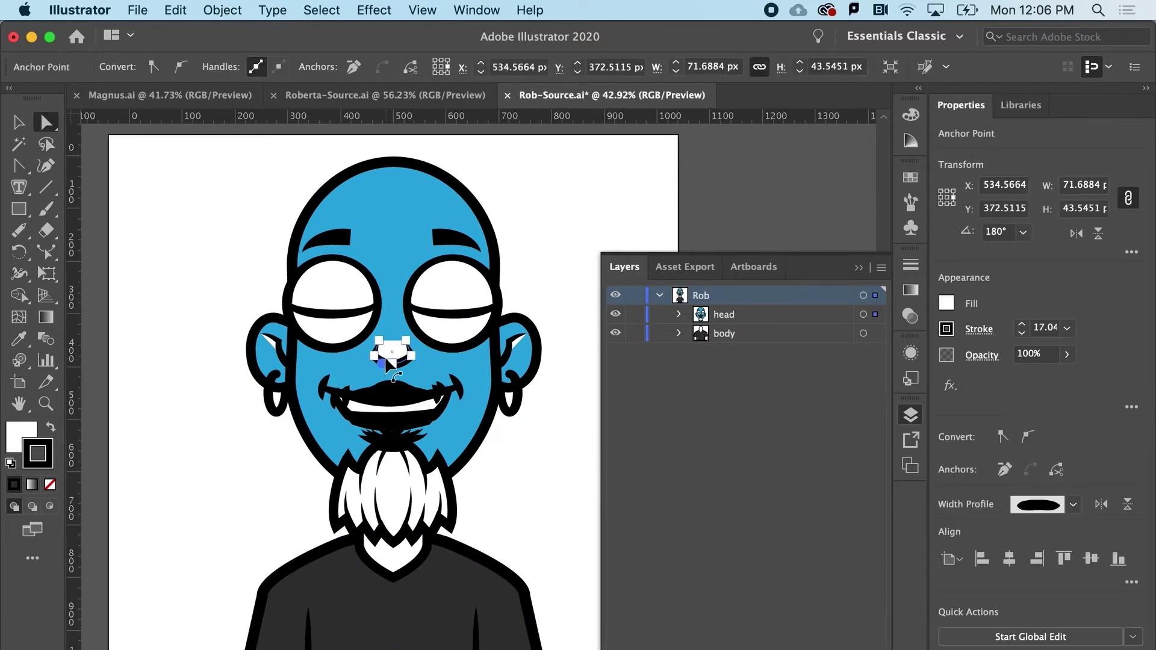
left_click(946, 306)
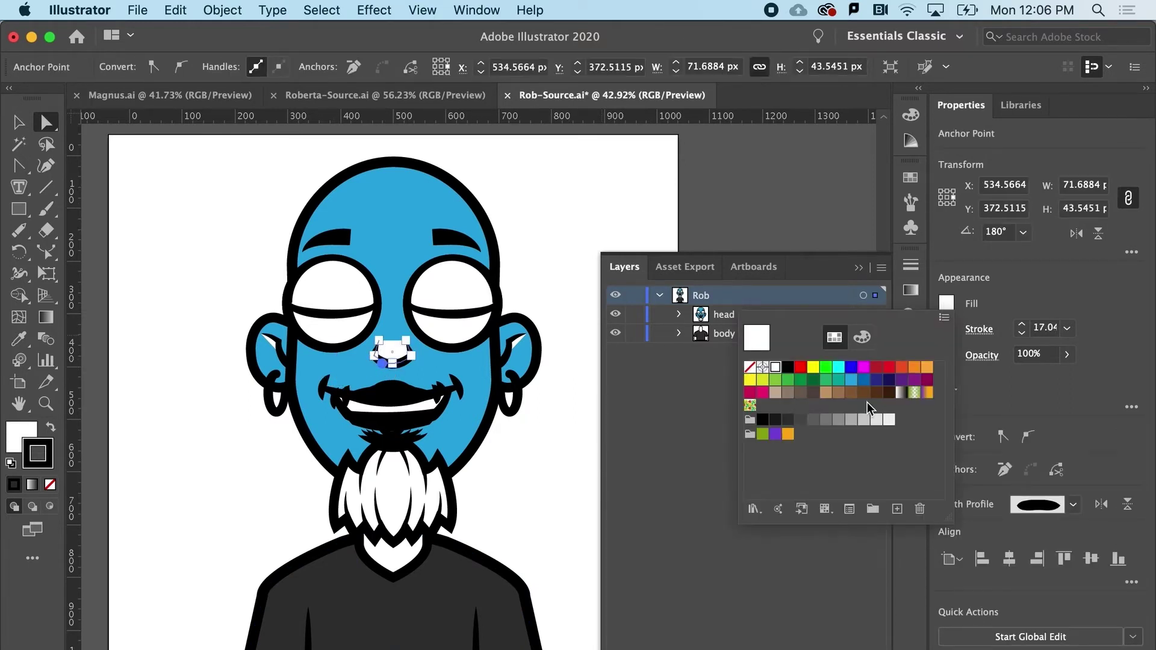
left_click(851, 380)
left_click(611, 202)
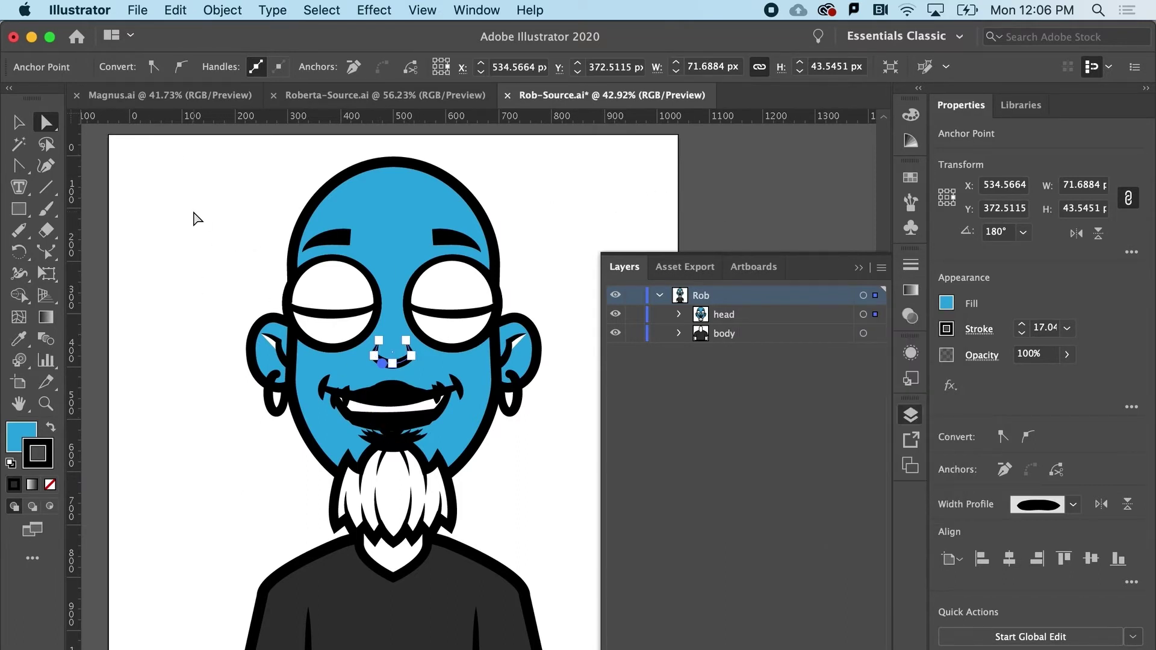
left_click(197, 218)
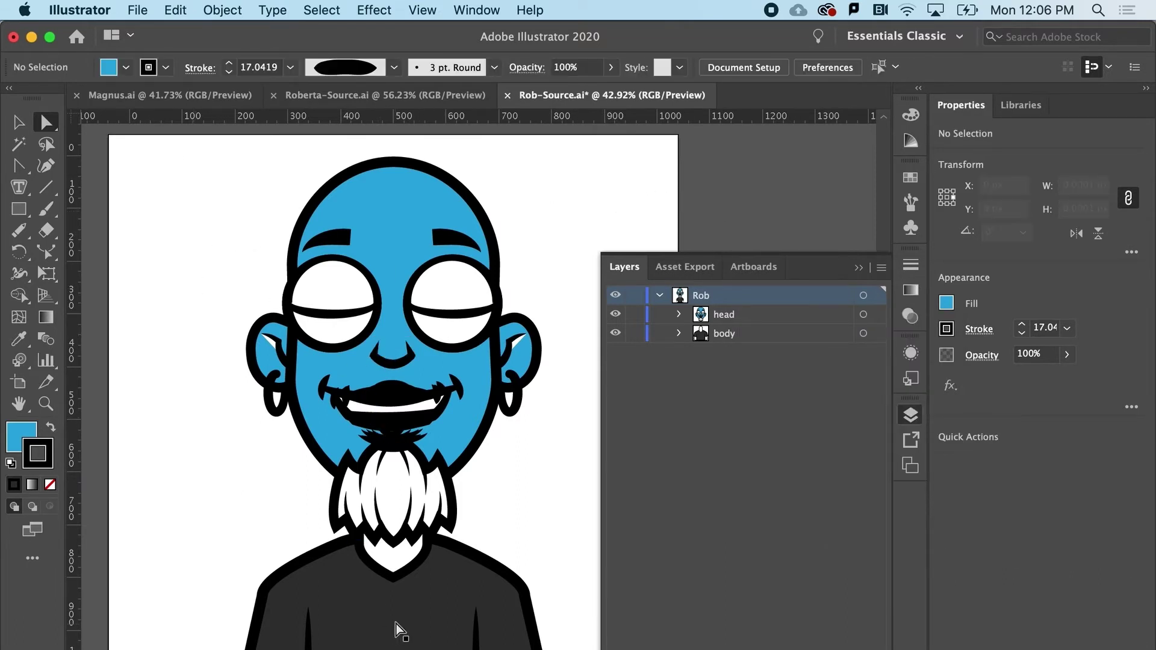
Save the recoloured Rob-Source file and switch to Character Animator
left_click(138, 10)
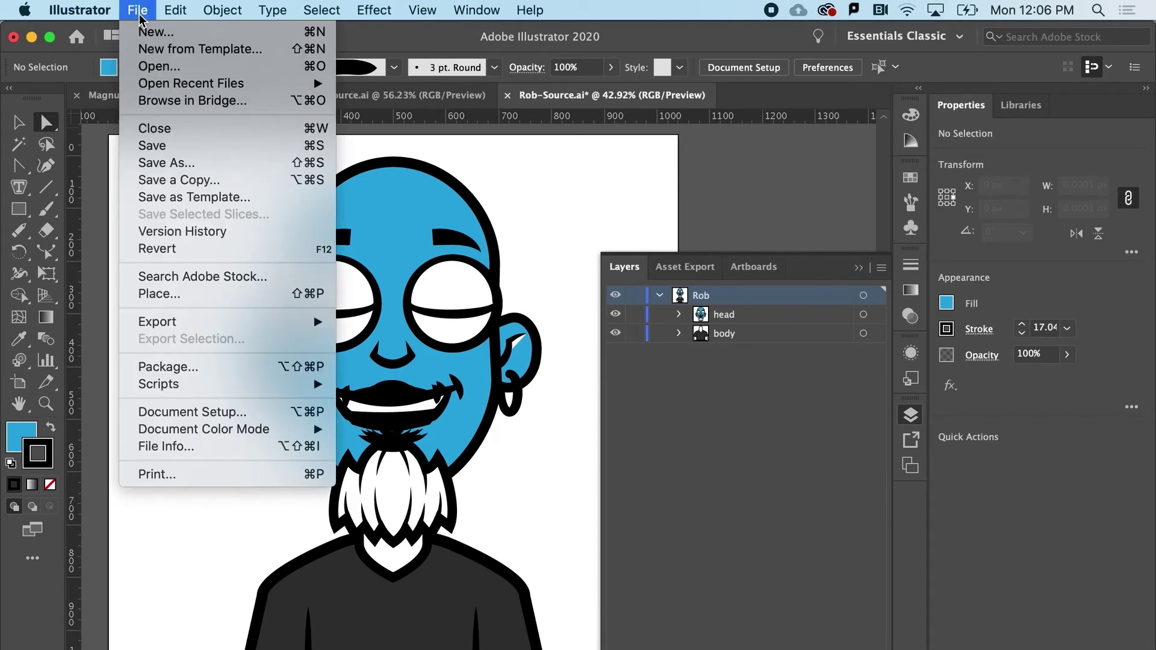
left_click(143, 150)
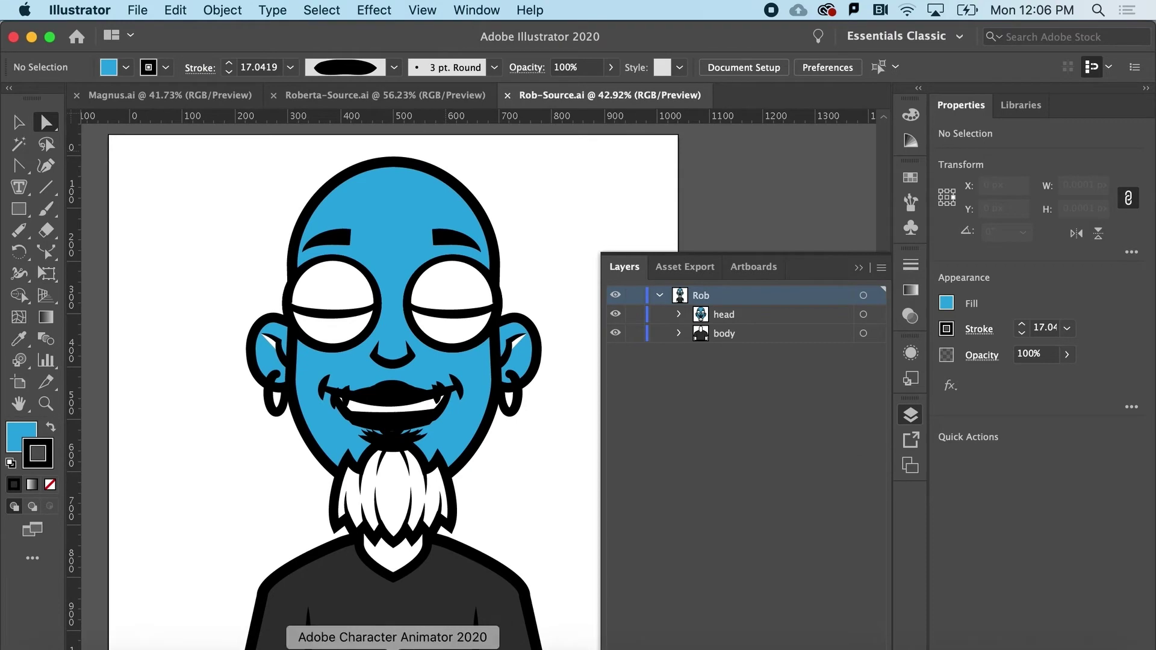
left_click(348, 647)
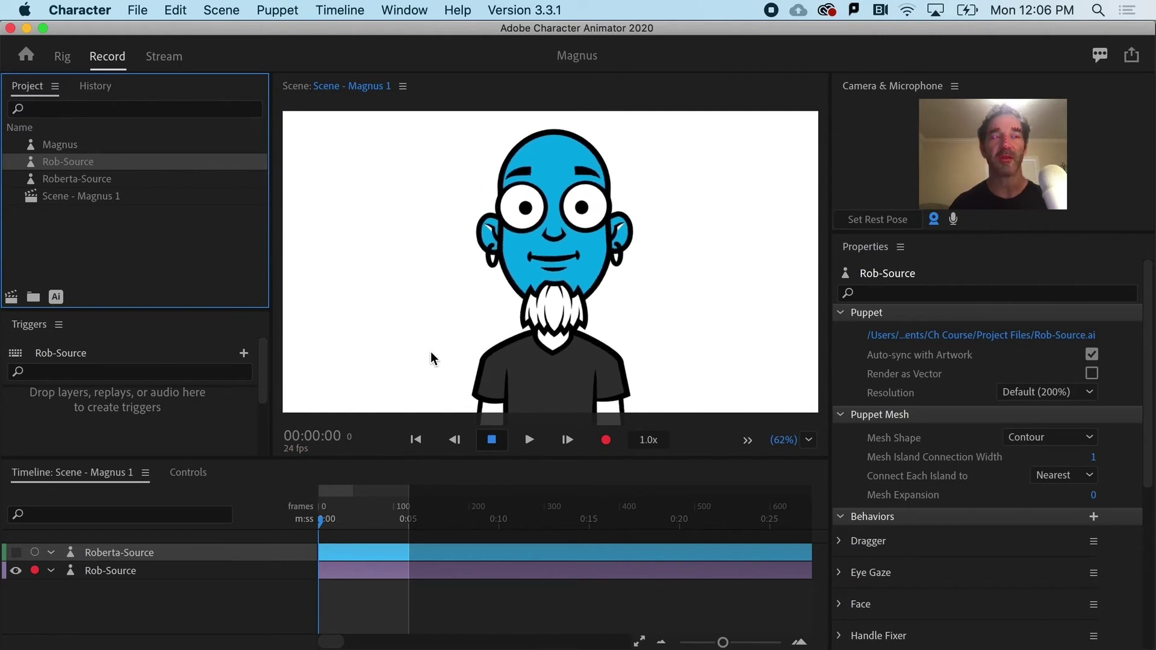
In the project history, step back before the external edits for Rob-Source and restore them
left_click(98, 88)
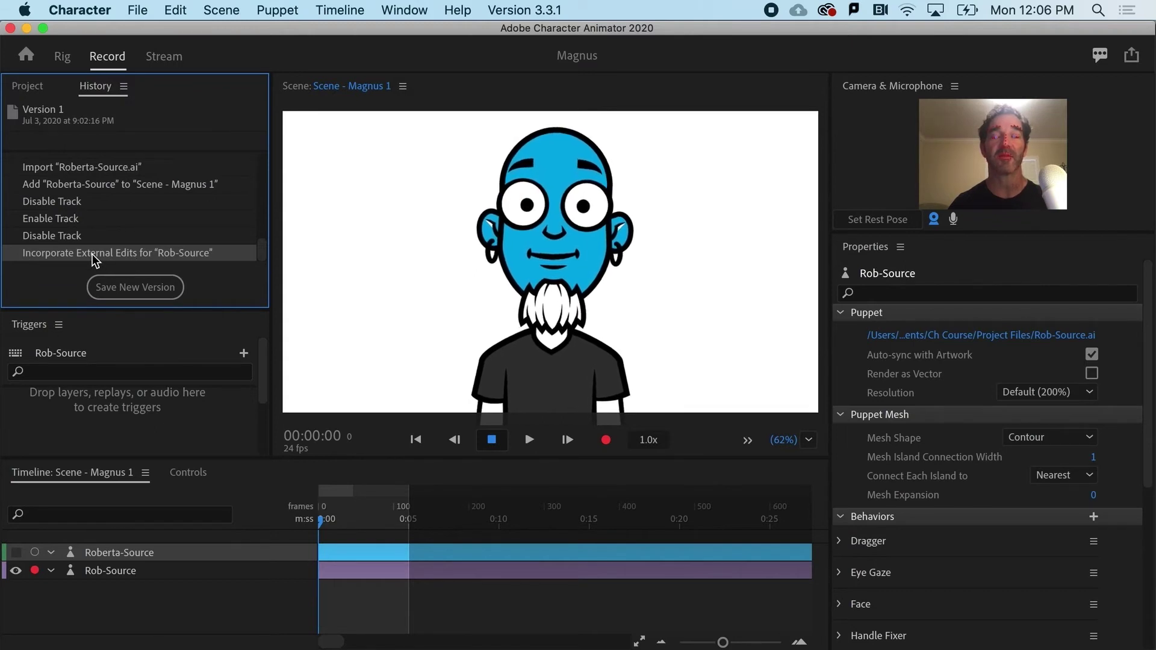
key("super+z")
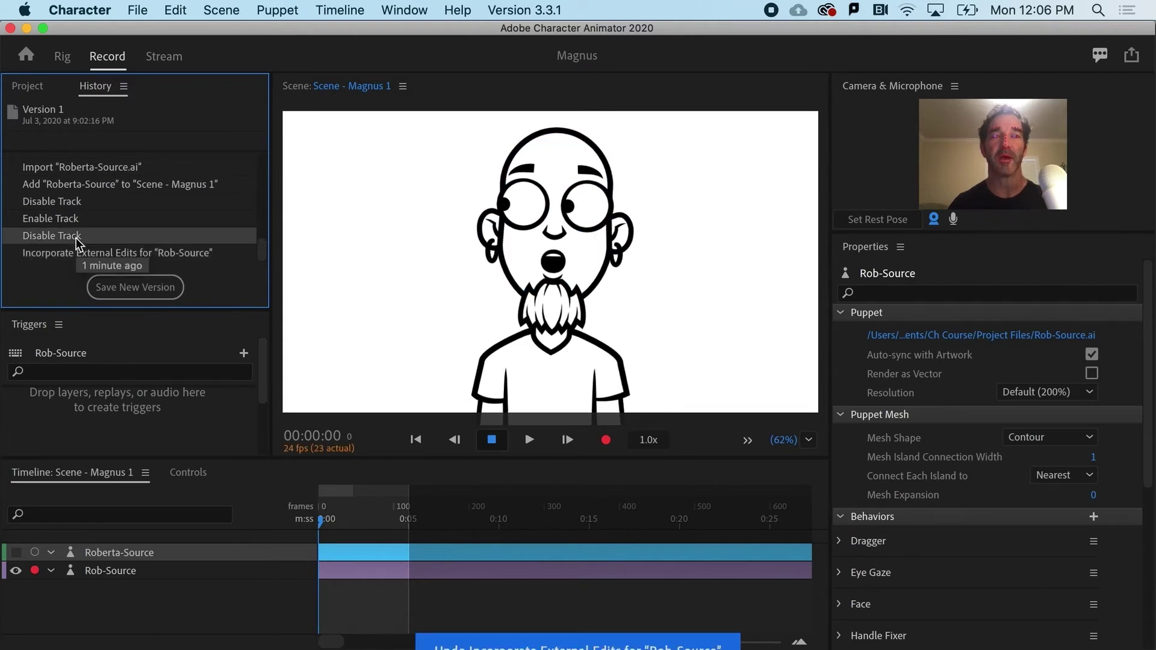
key("super+shift+z")
left_click(65, 237)
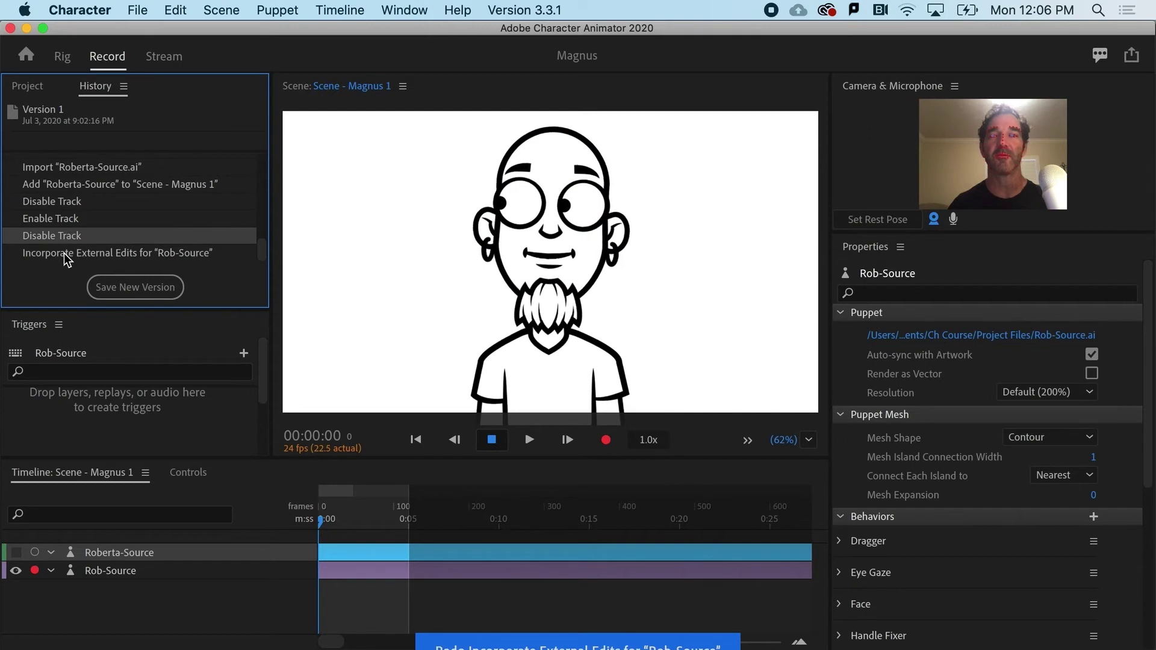
left_click(65, 253)
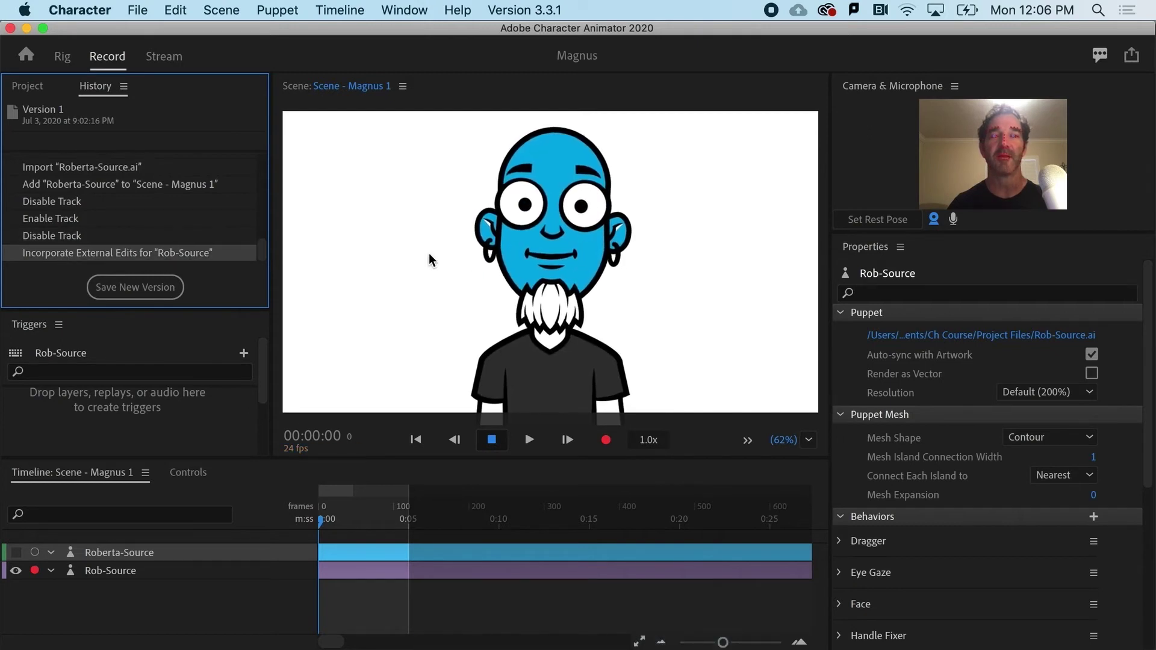
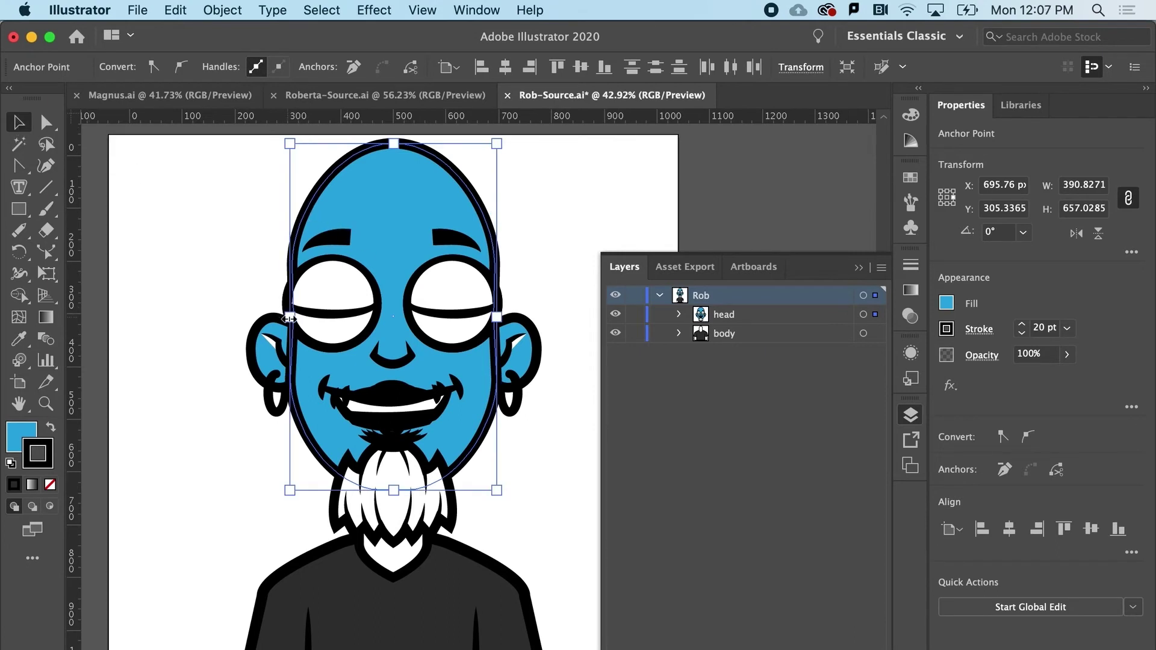
Narrow the face shape symmetrically about its centre to a width of about 361 px and deselect it
left_click_drag(289, 318, 299, 319)
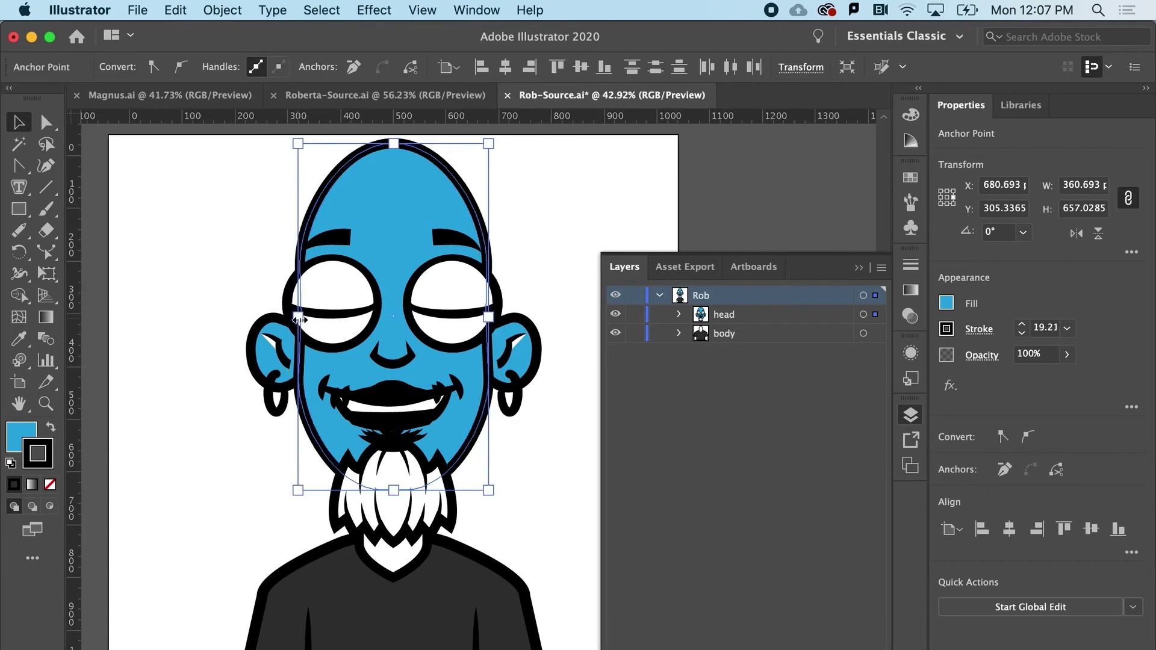
left_click(229, 248)
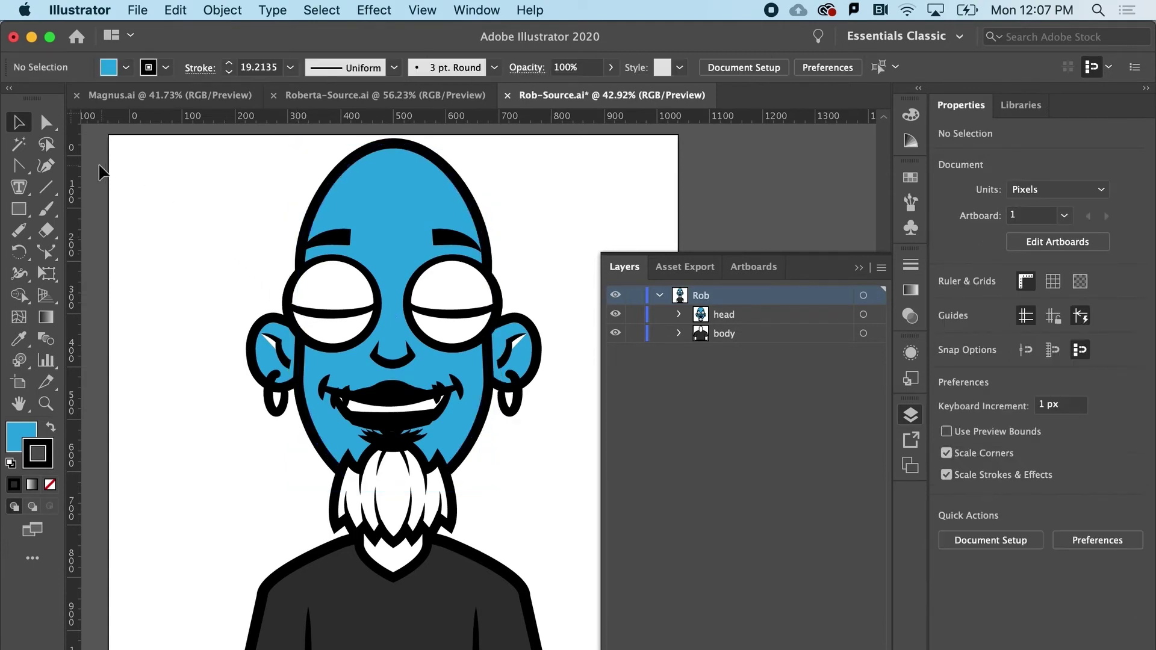
Select the inner detail lines of both ears with the Direct Selection tool and set their fill to None
left_click(46, 122)
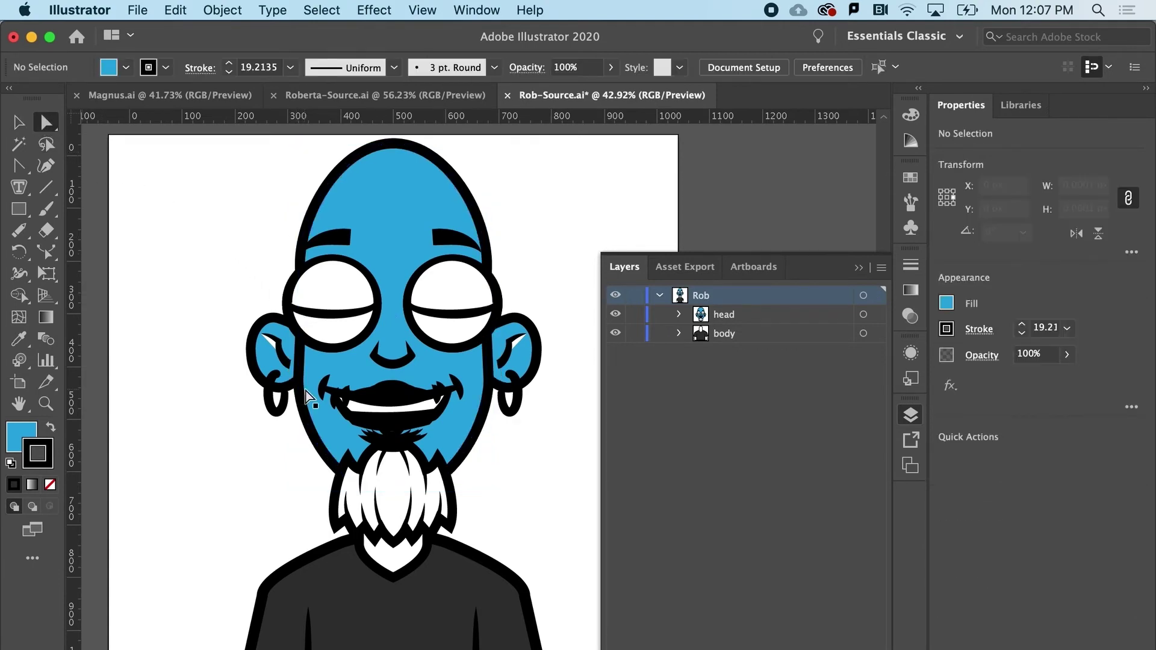
left_click(282, 351)
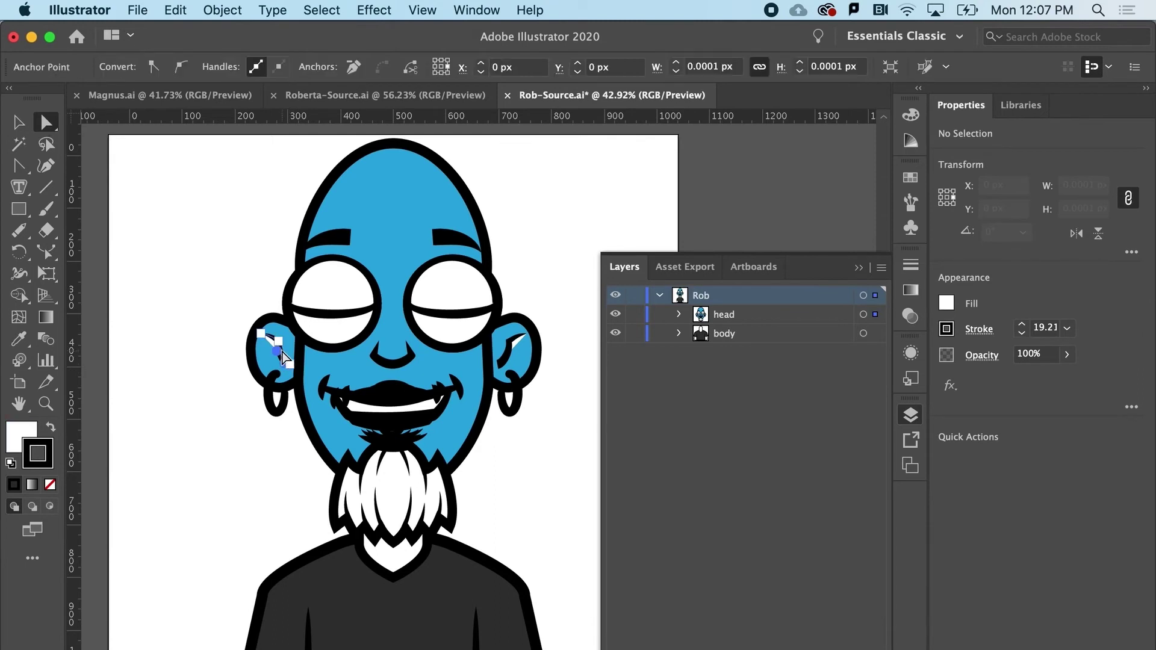
left_click(513, 342, "shift")
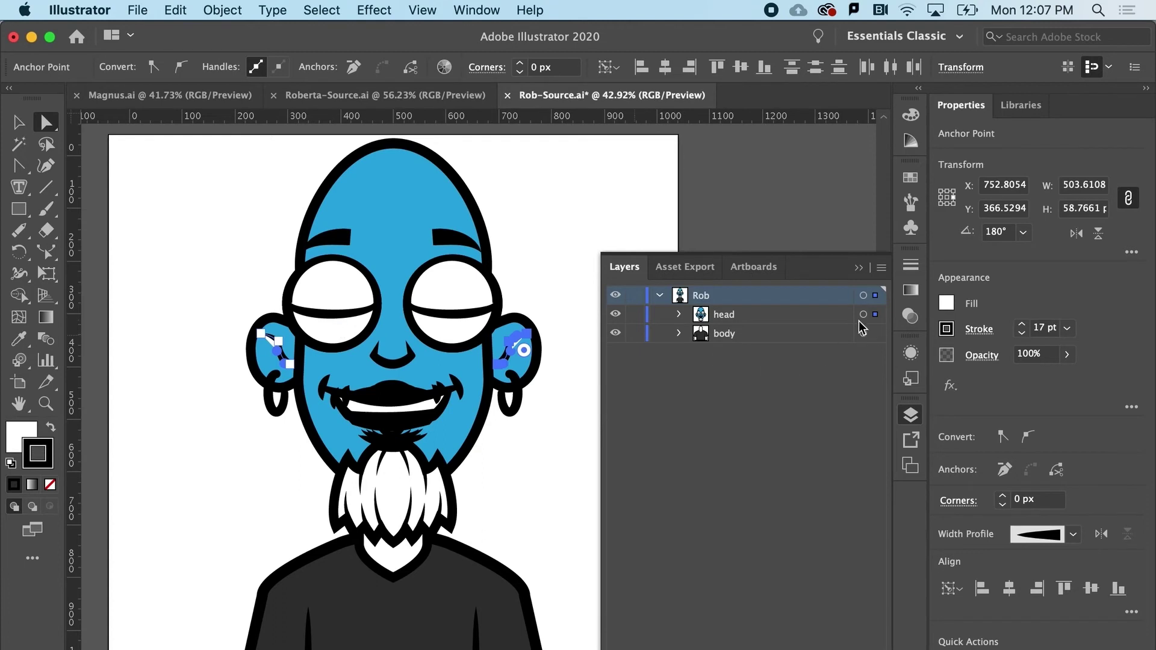
left_click(946, 305)
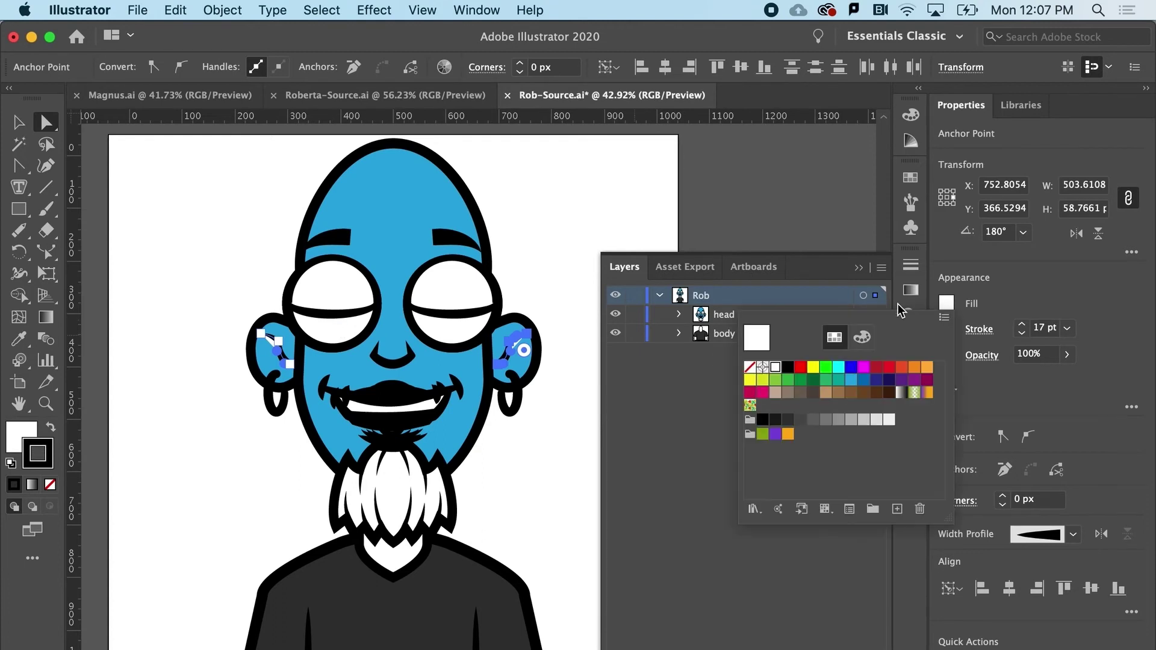
left_click(750, 367)
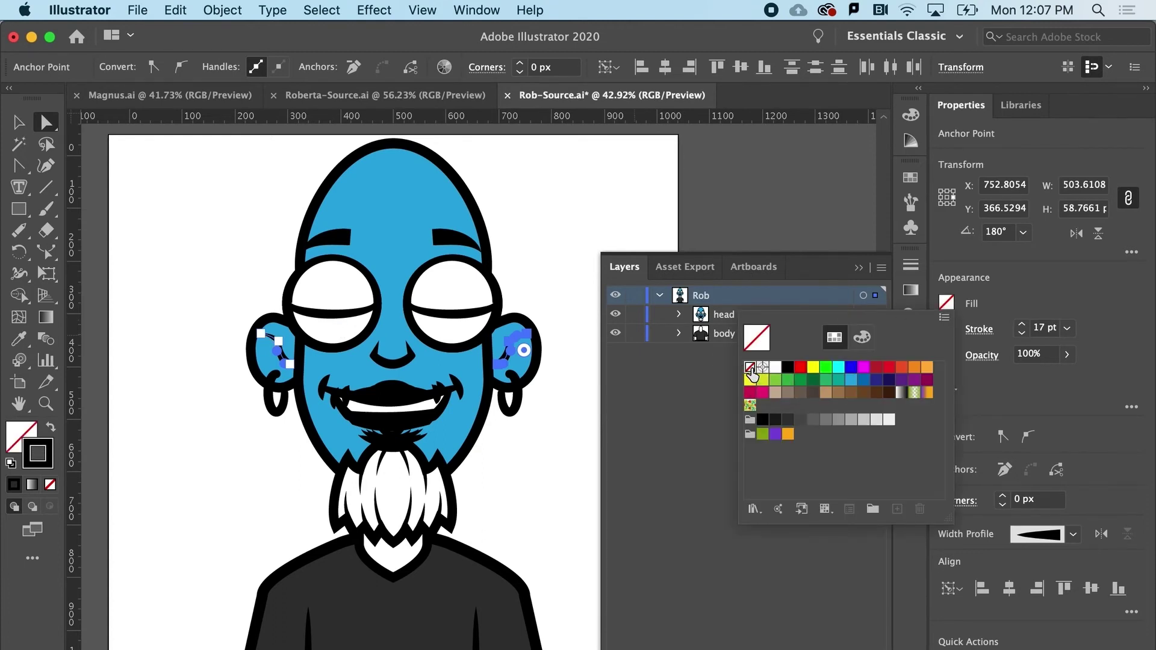
key("Escape")
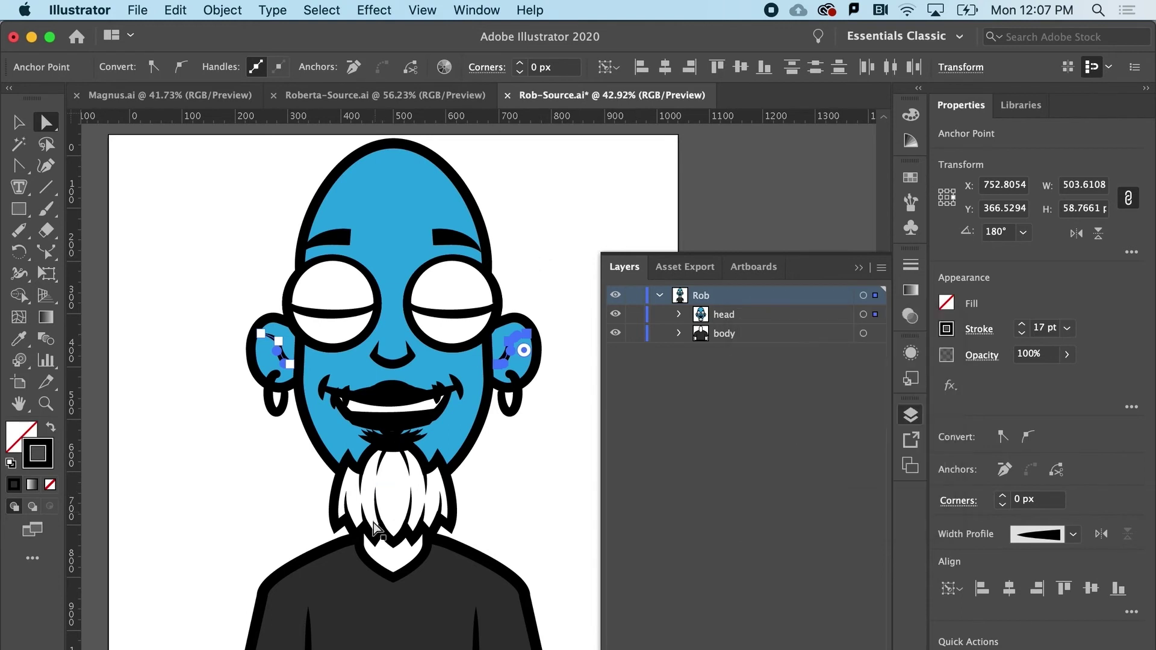
Fill the beard shape with the medium green swatch and deselect it
left_click(395, 512)
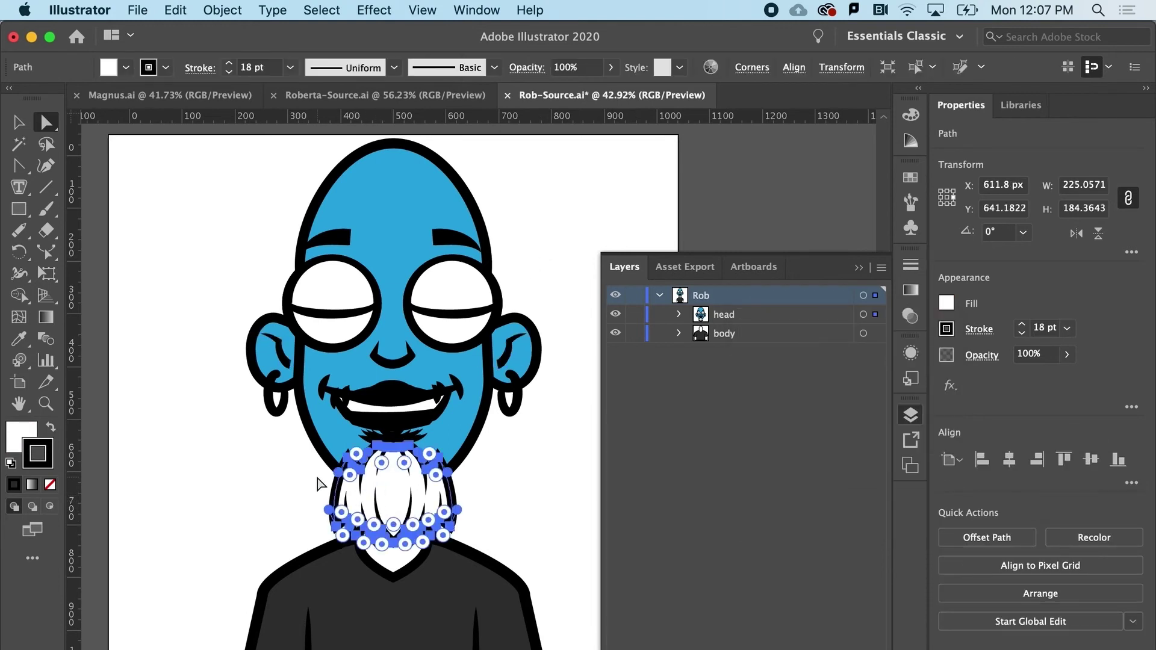
left_click(947, 303)
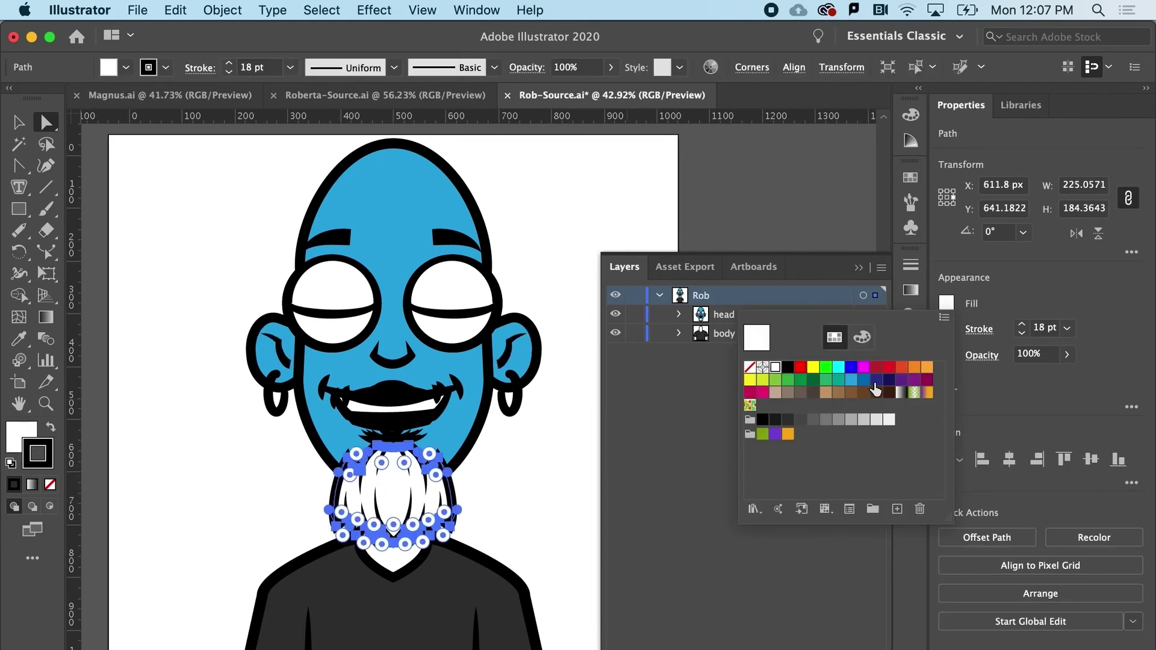
left_click(828, 385)
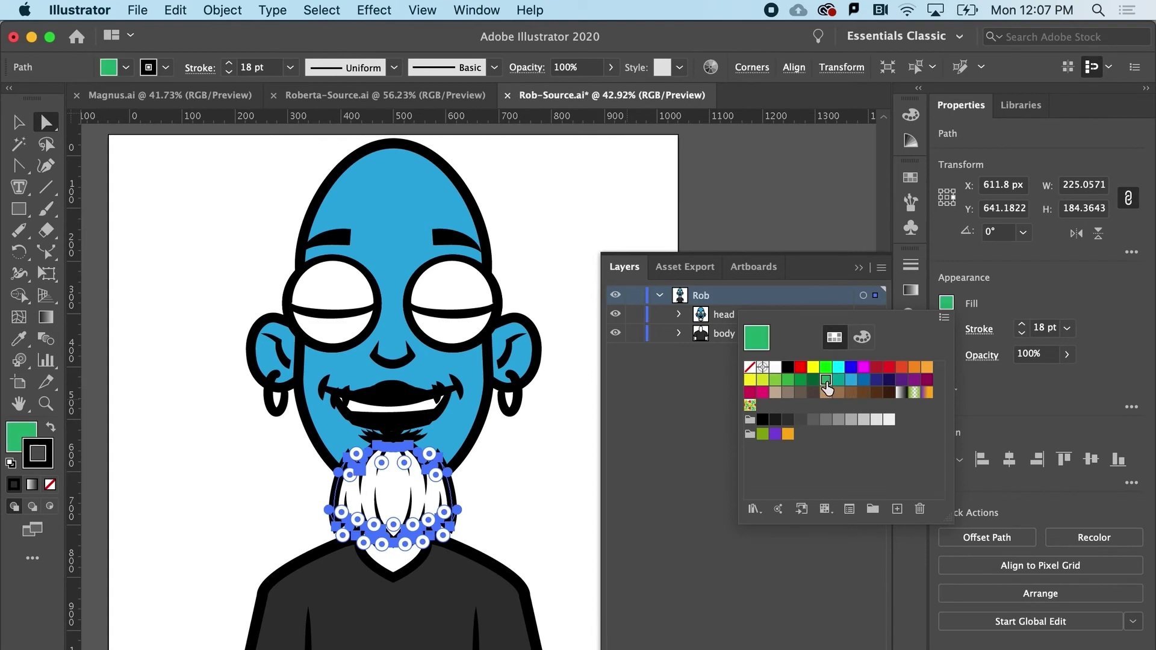
left_click(598, 220)
key("super+shift+a")
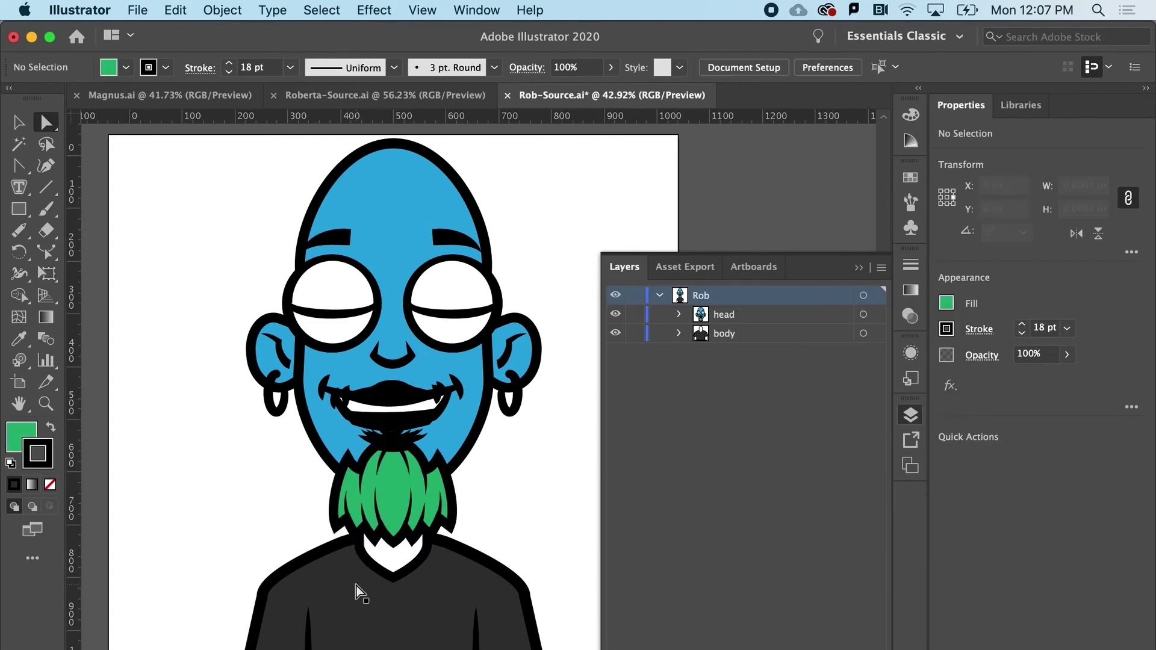
Raise the top anchor points of both outer ear shapes together, stretching the ears to about 178 px high
left_click(268, 332)
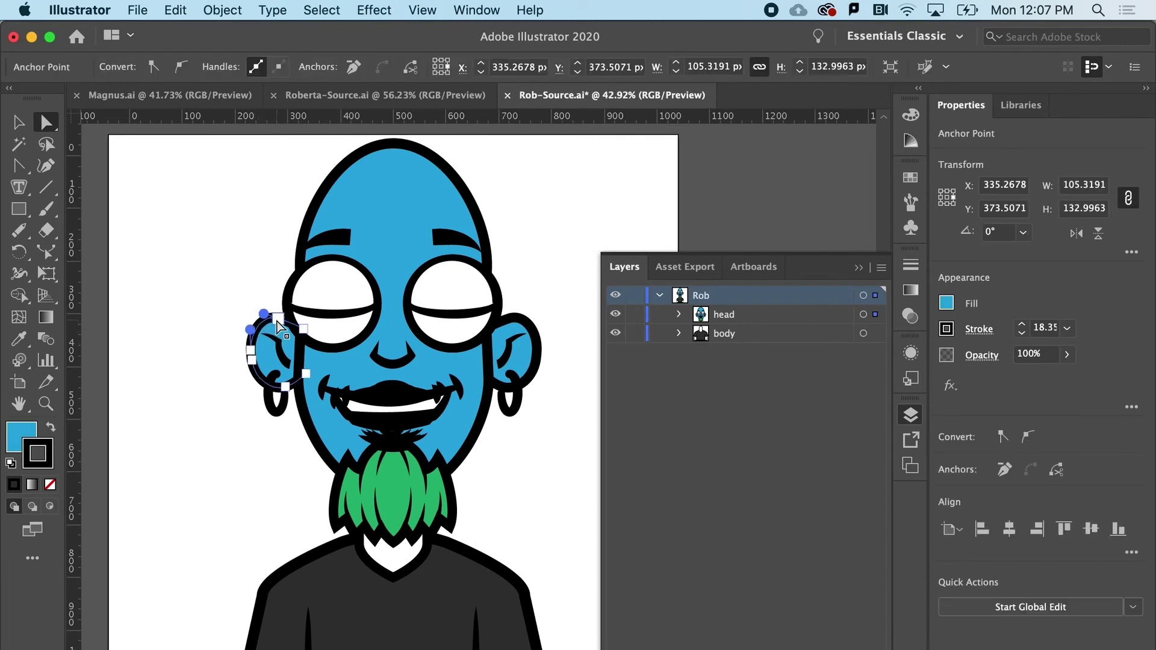
left_click(278, 318)
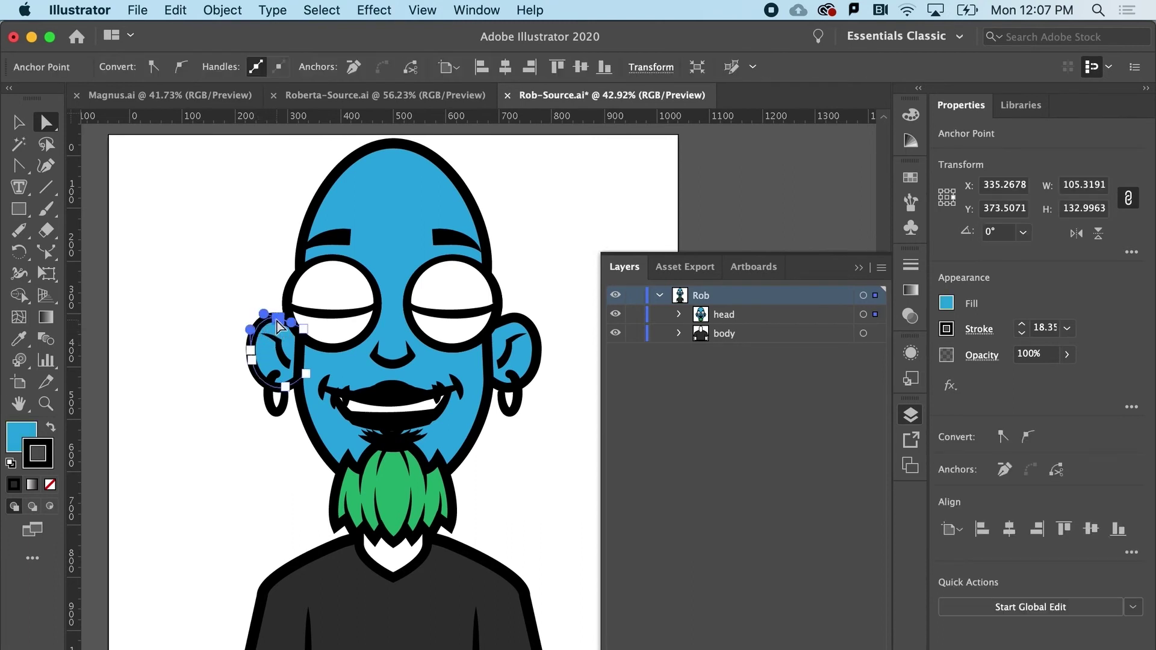
left_click(512, 320, "shift")
left_click_drag(512, 320, 510, 292)
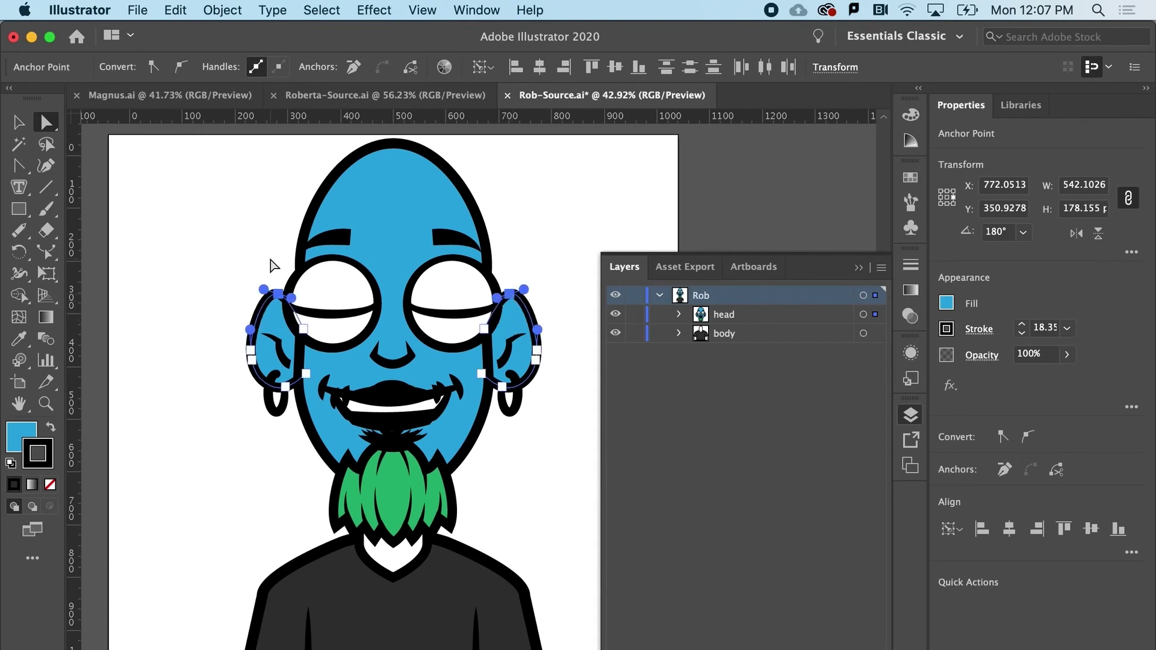
left_click(208, 231)
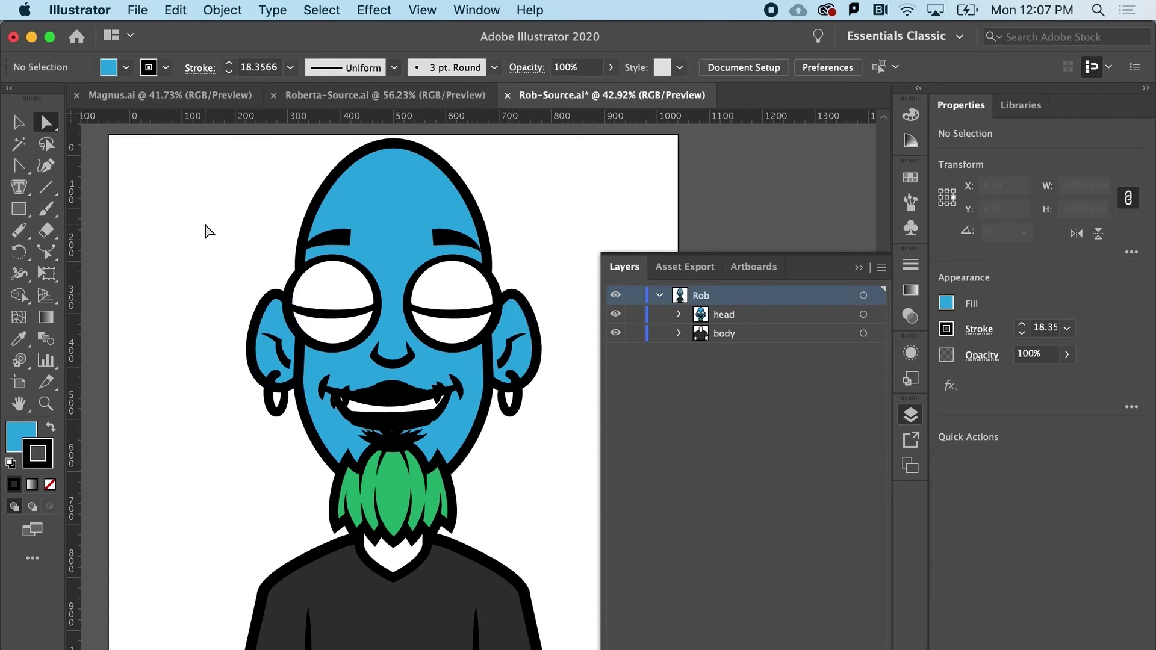
Save the reshaped Rob-Source artwork and return to Character Animator to update the puppet
left_click(136, 11)
left_click(151, 146)
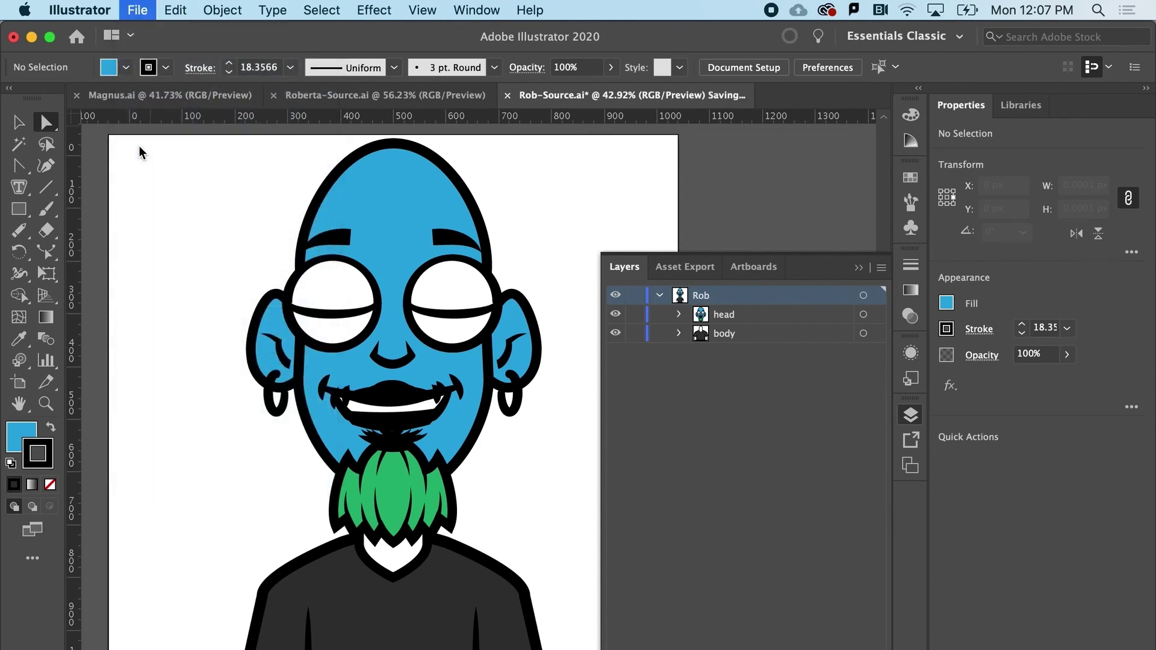
left_click(387, 640)
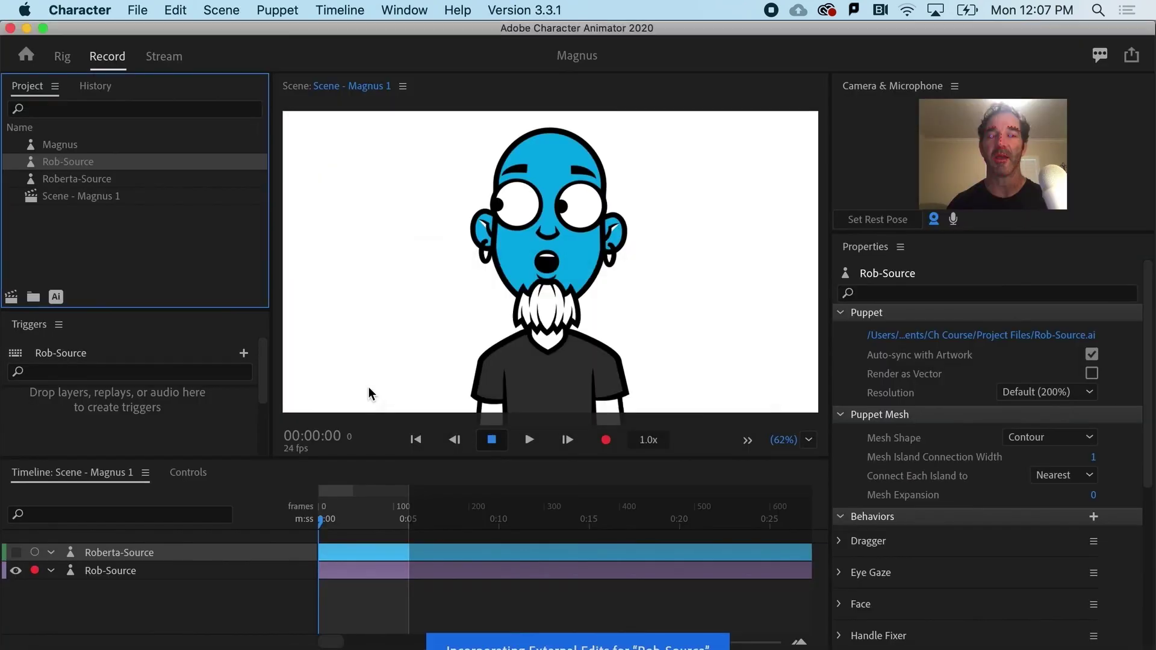